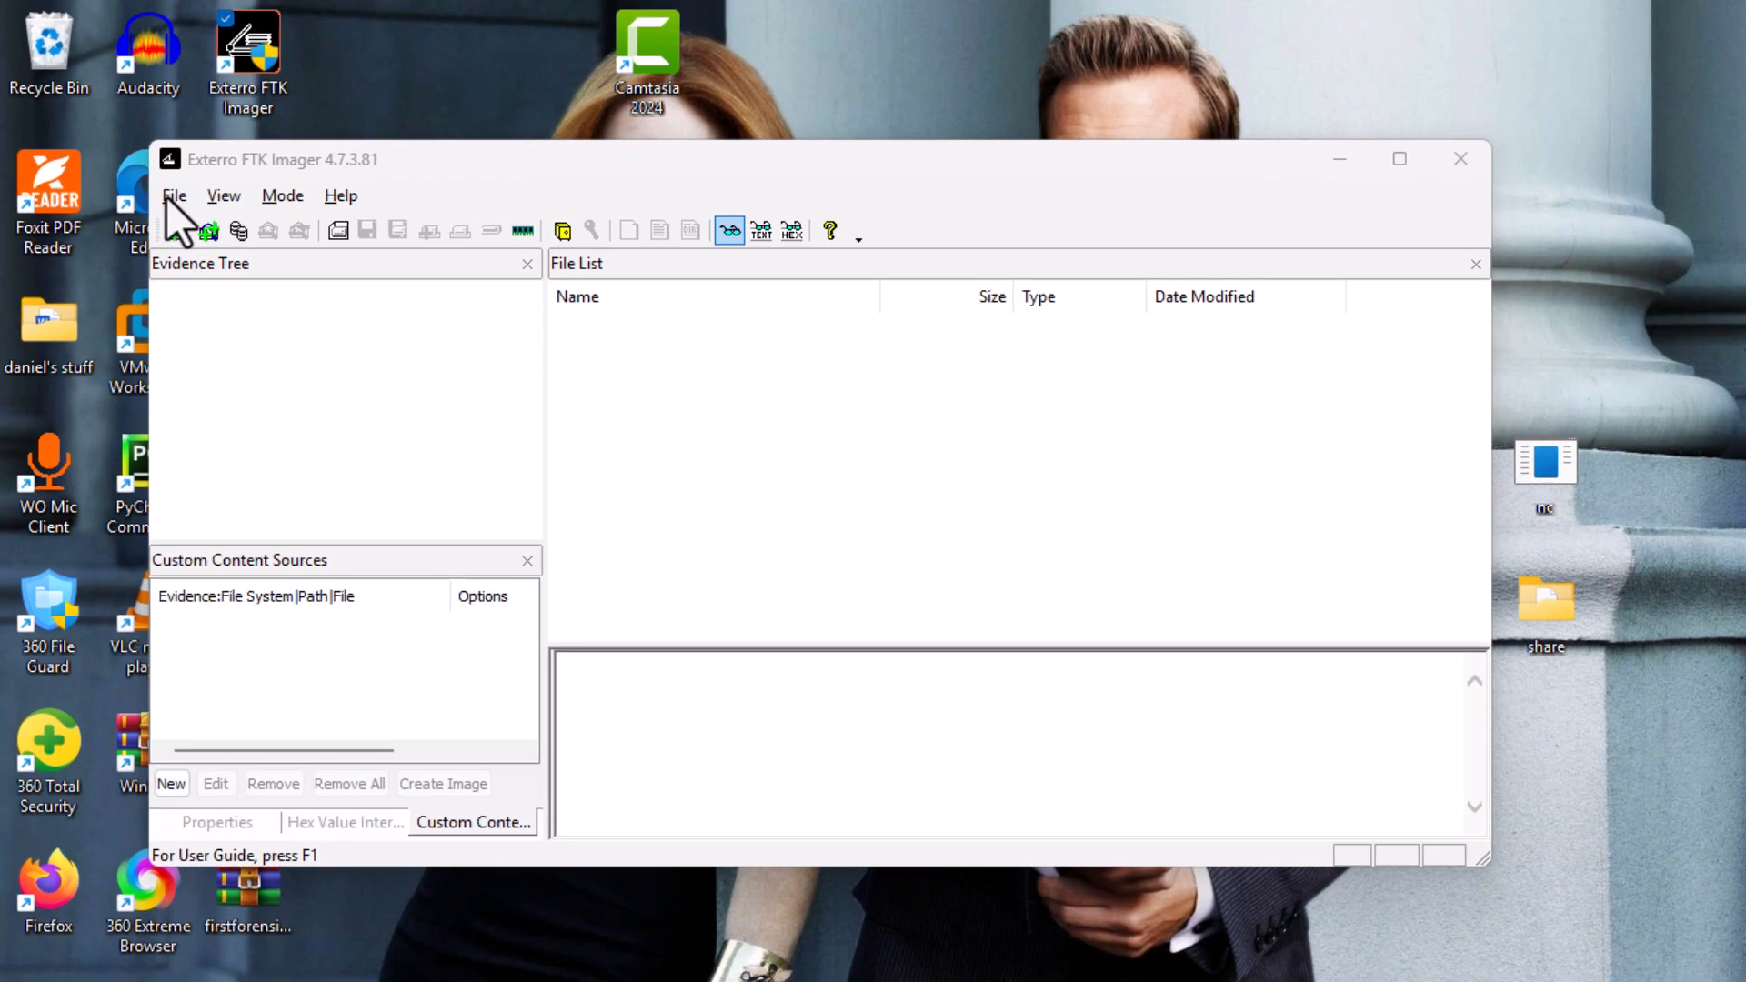
- Start a new disk image with the physical drive PHYSICALDRIVE1, the Generic Flash Disk USB Device, as its source
left_click(162, 189)
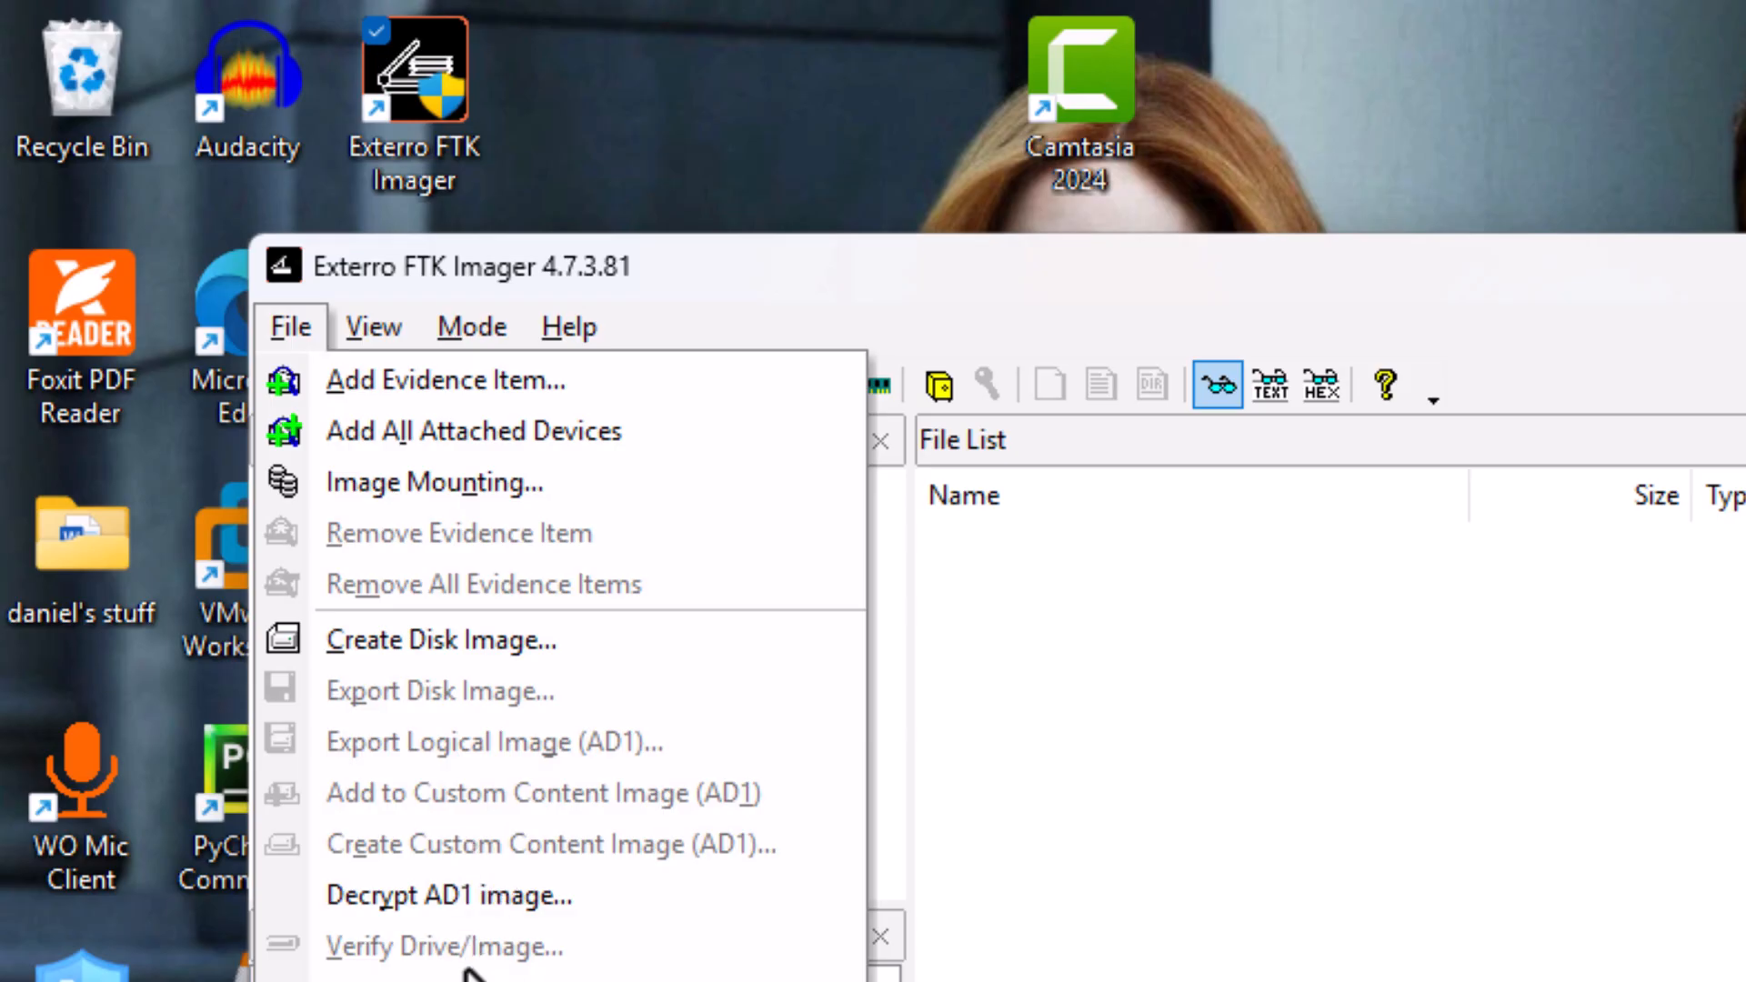
left_click(423, 638)
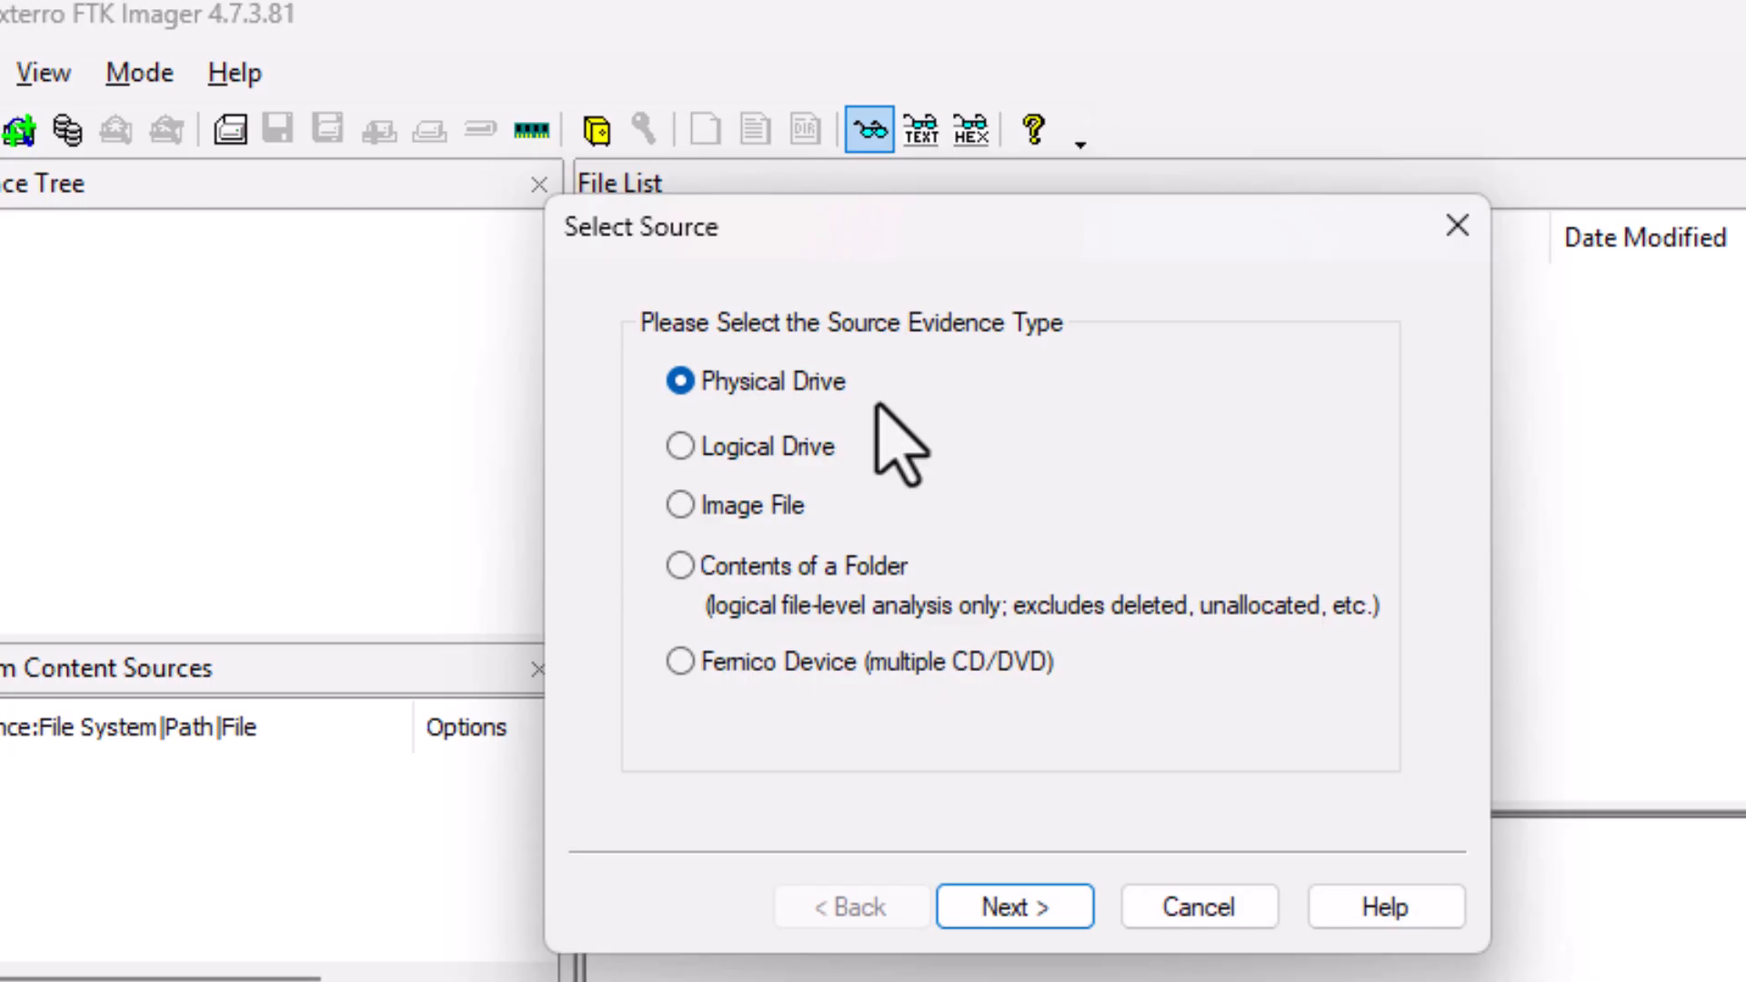
left_click(1004, 910)
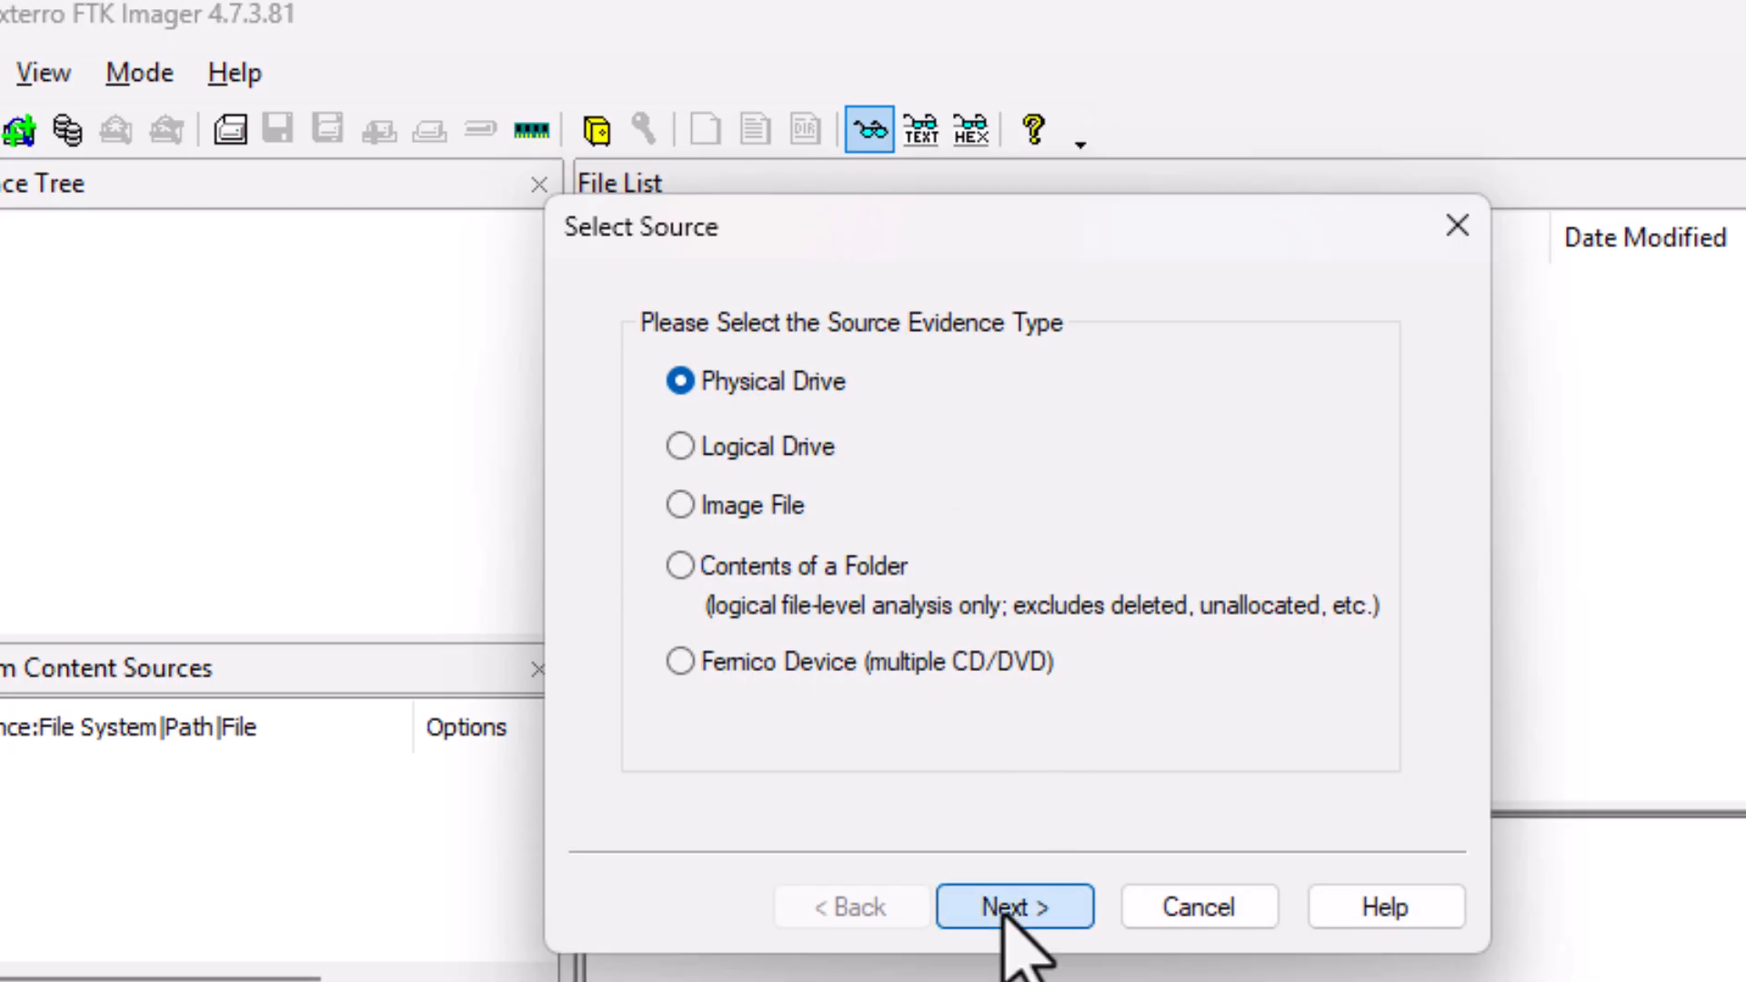
left_click(1354, 468)
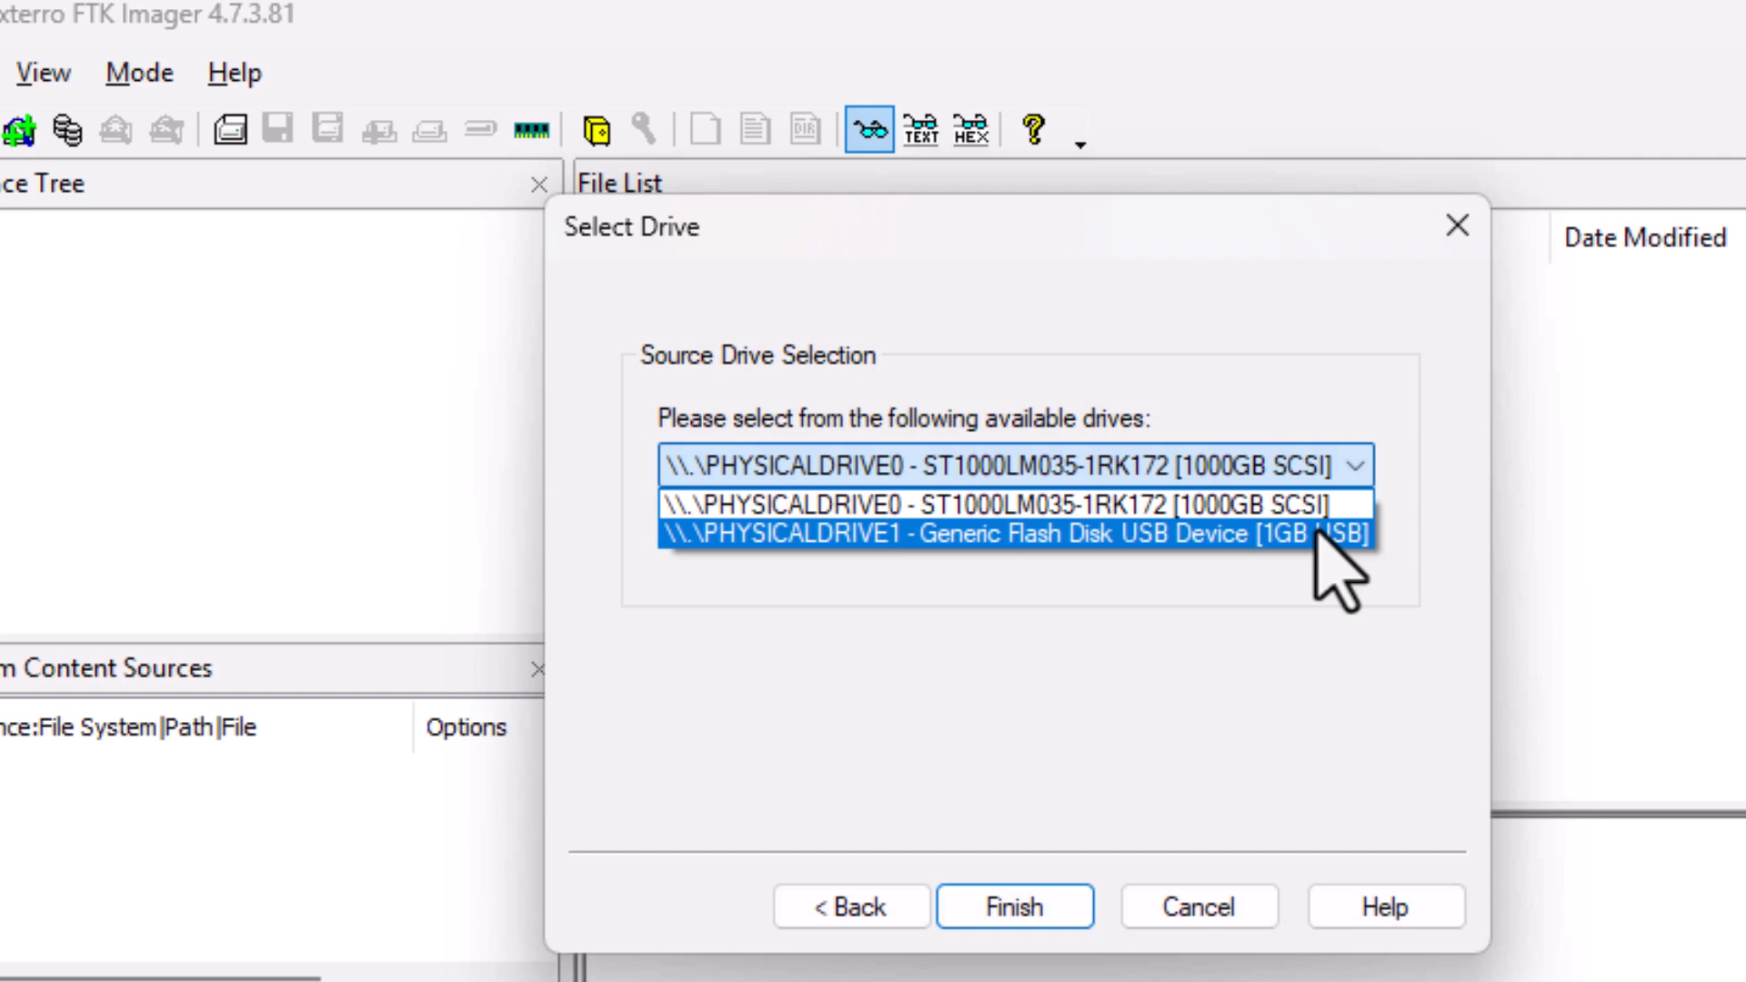
left_click(1316, 537)
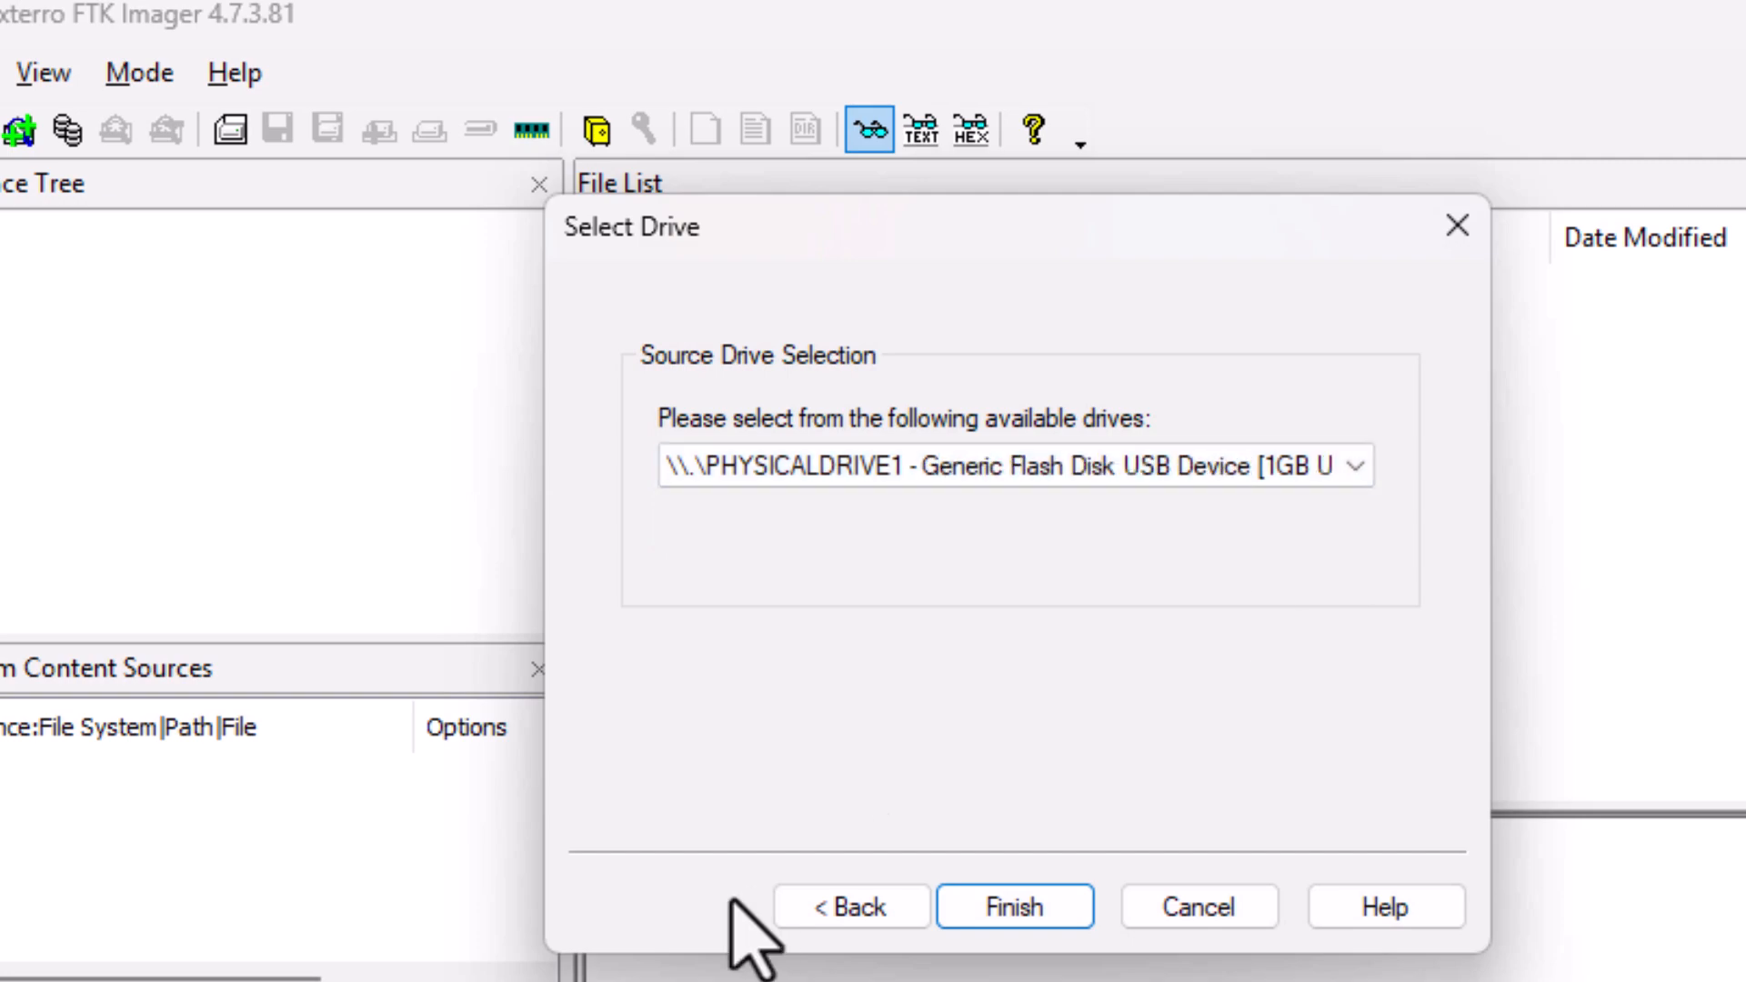
left_click(1019, 910)
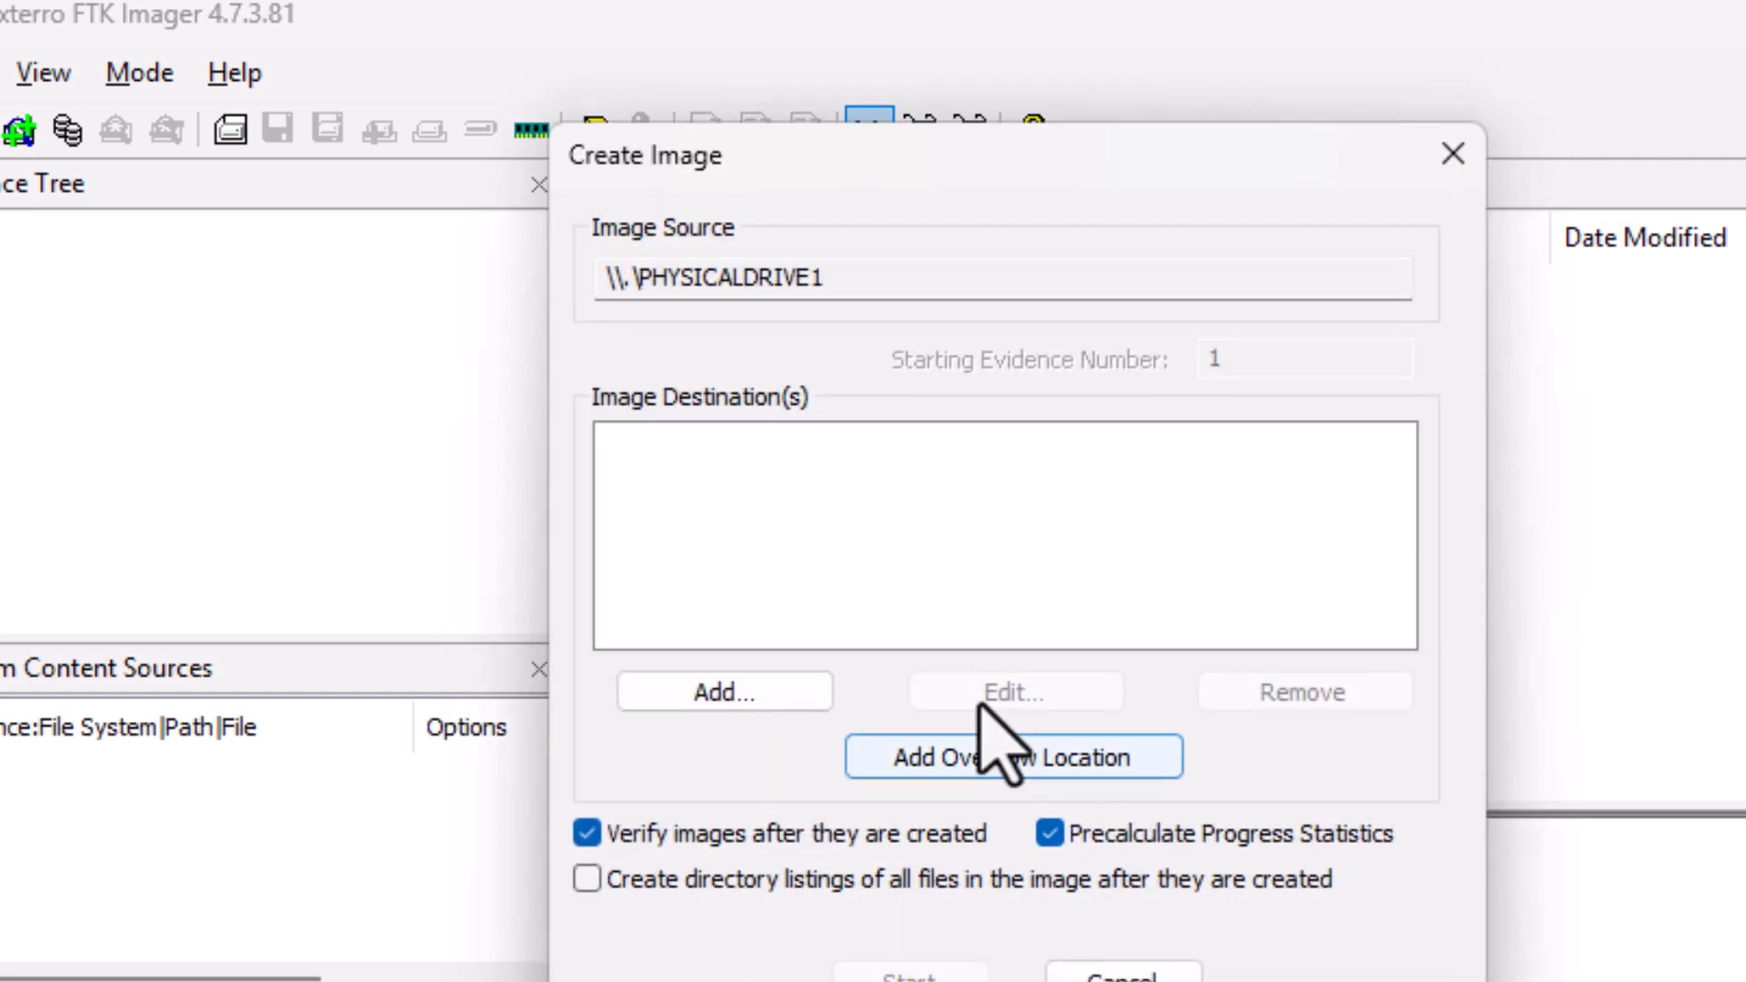
- Add a Raw (dd) image destination with case number 001, evidence number item007 and unique description "A 2GB flashdrive"
left_click(801, 700)
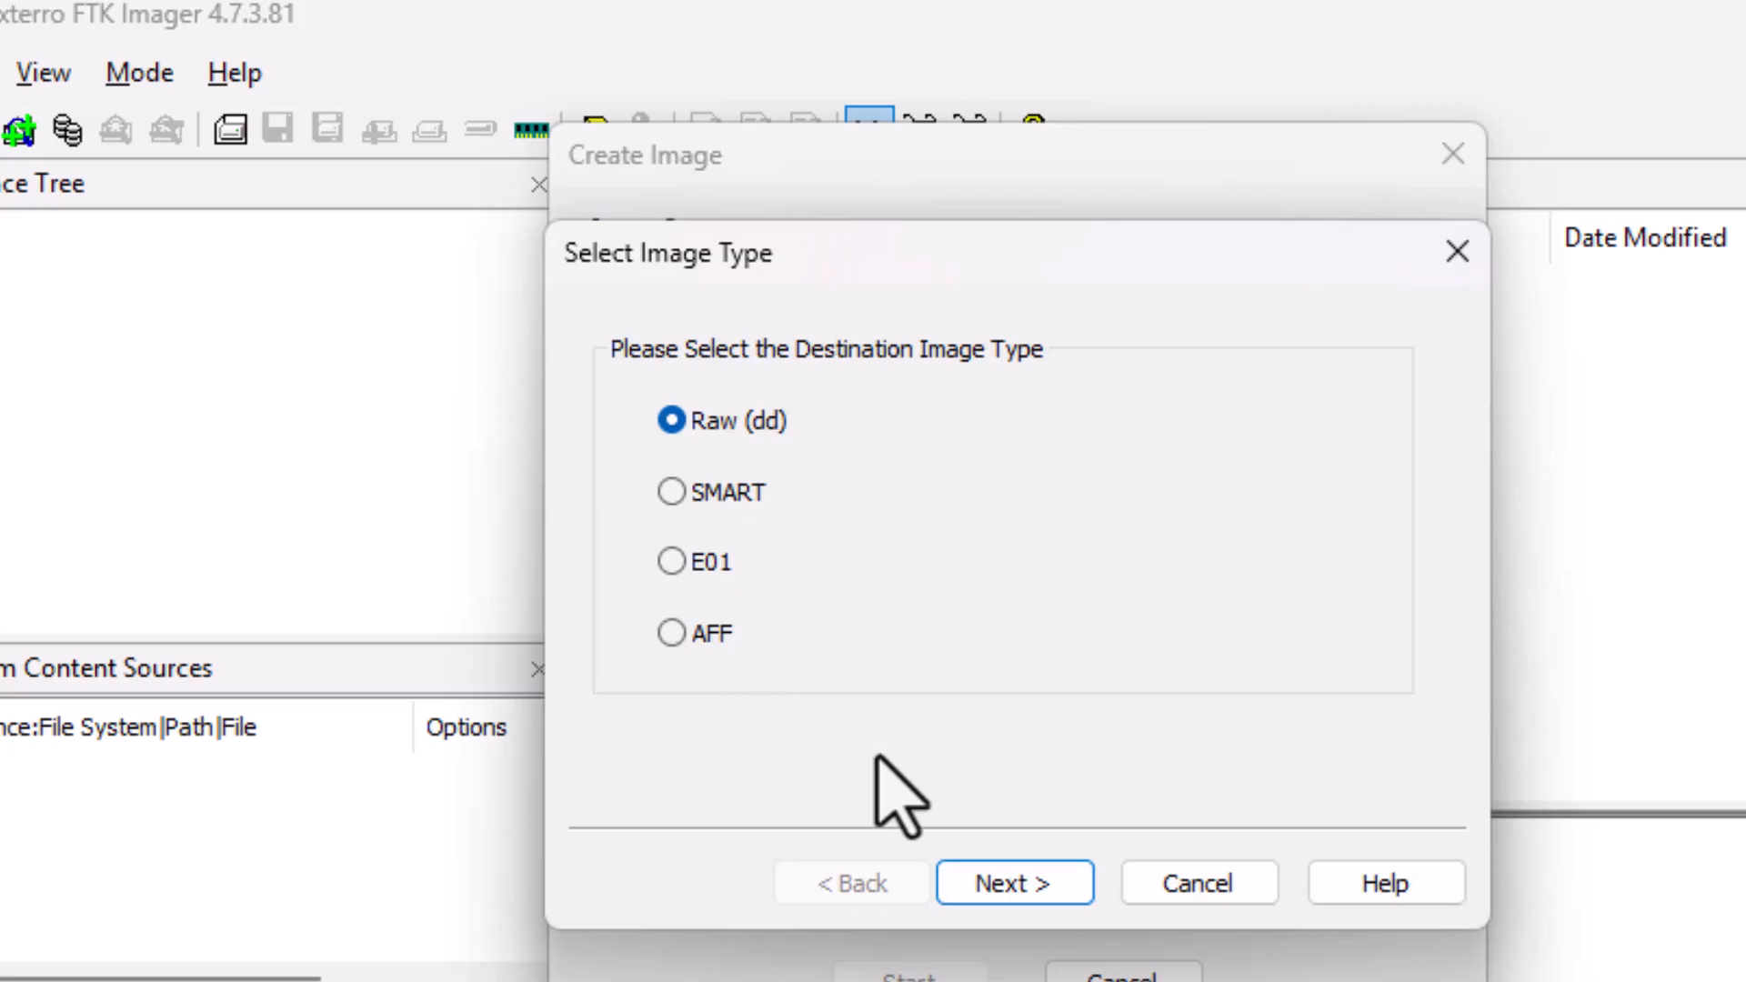
left_click(1008, 887)
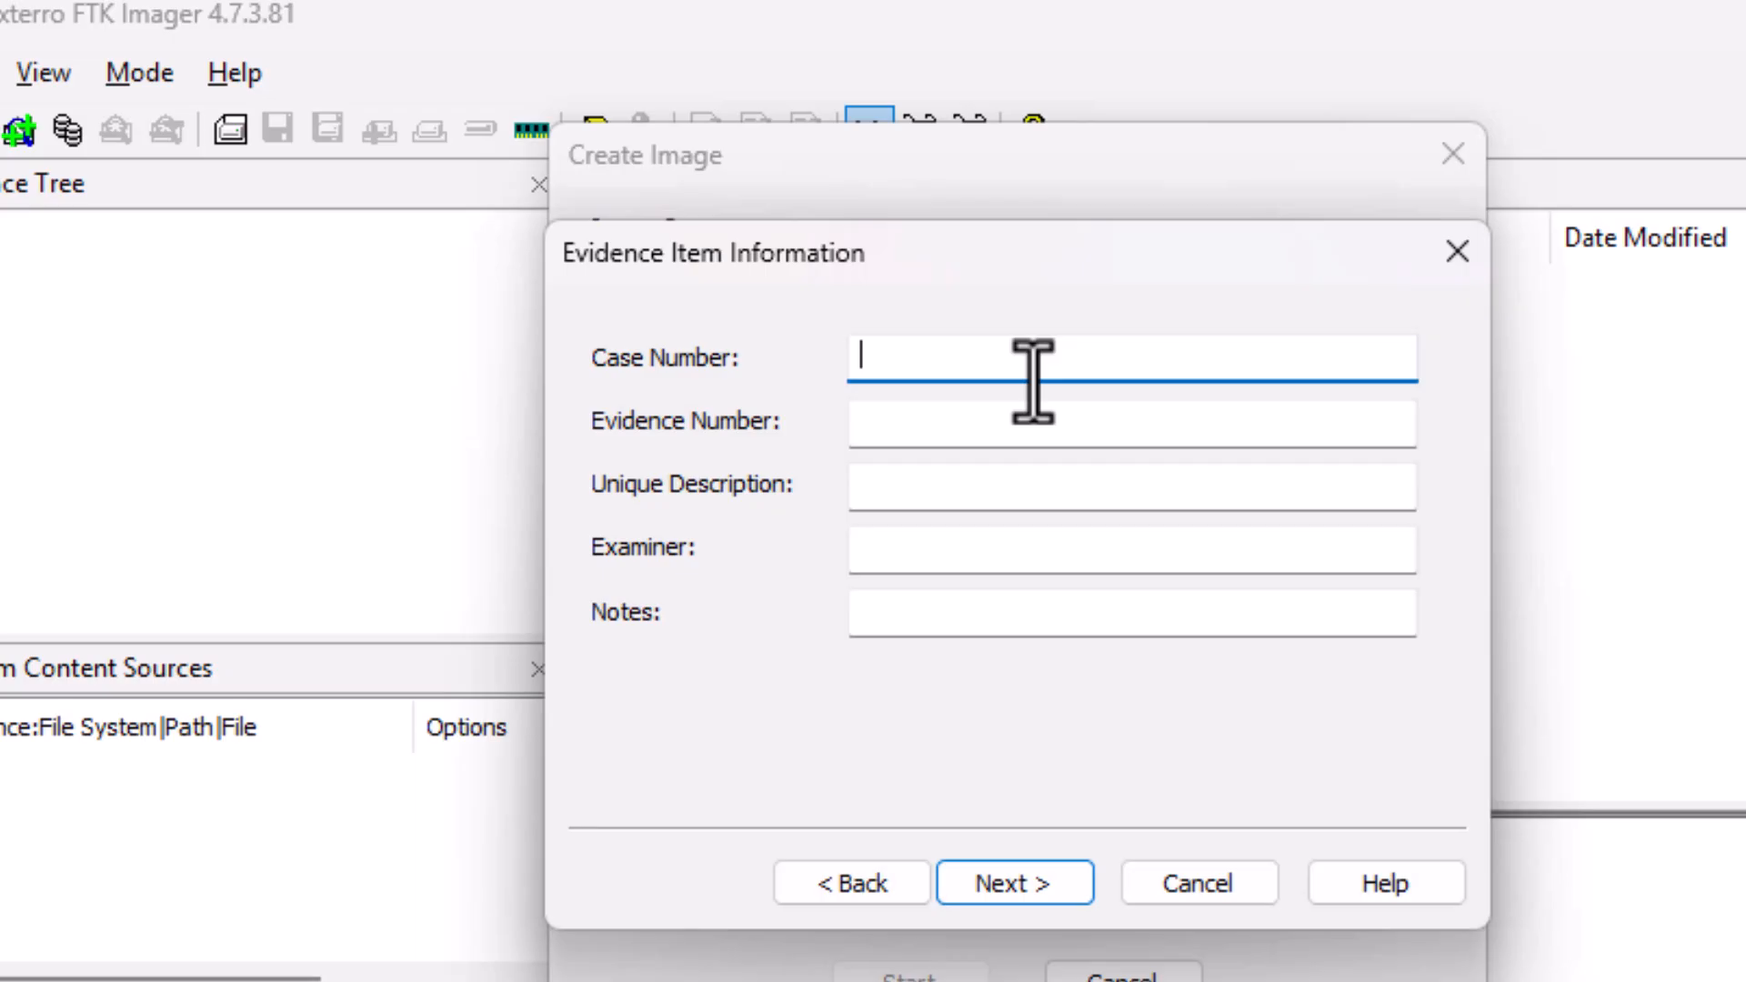
type("001")
left_click(1014, 437)
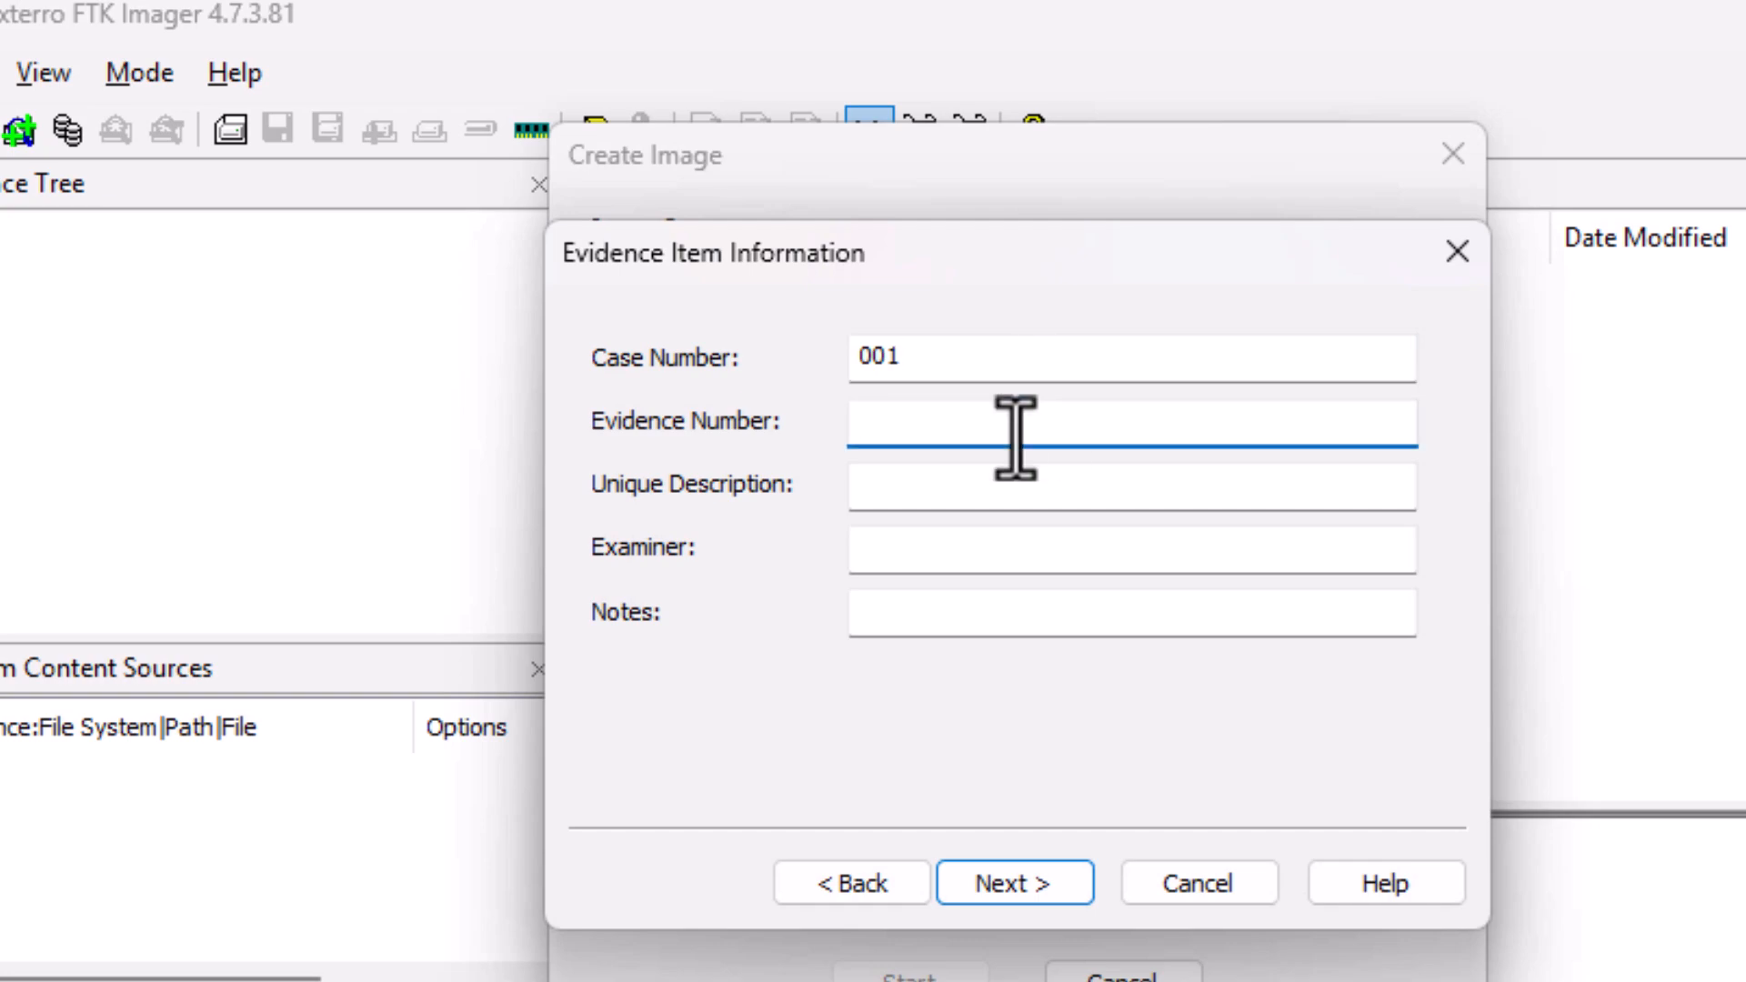
type("item007")
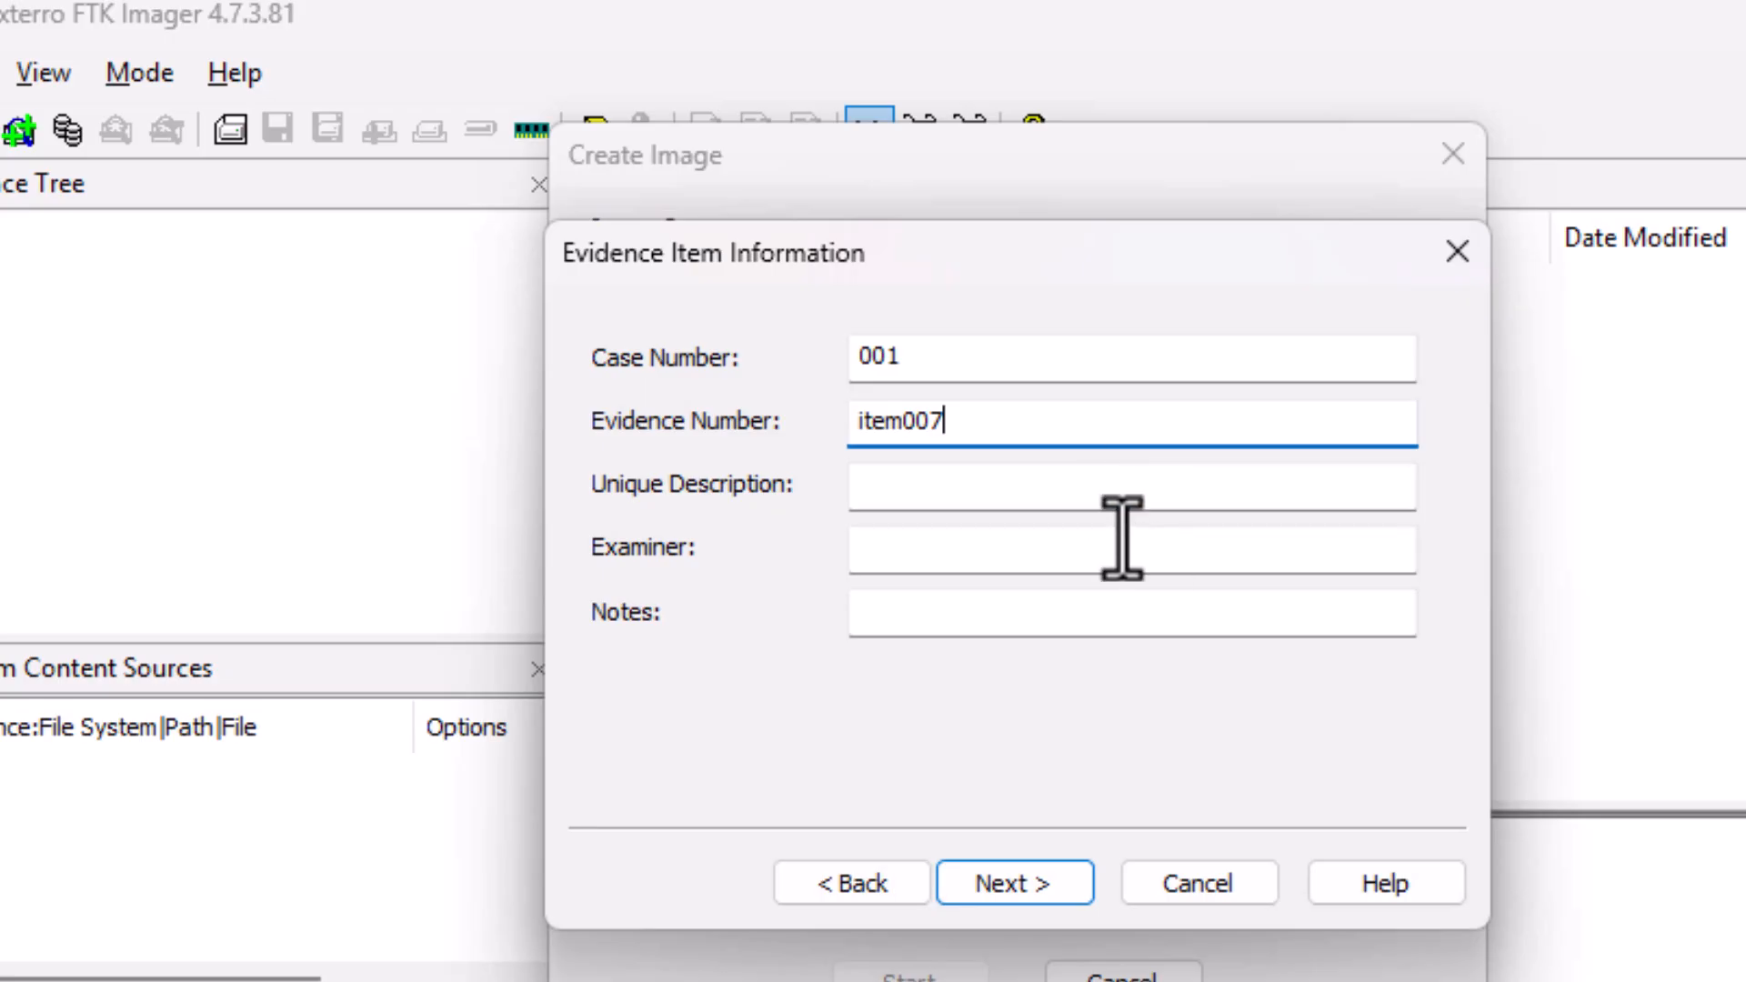
left_click(1141, 480)
type("A 2GB ")
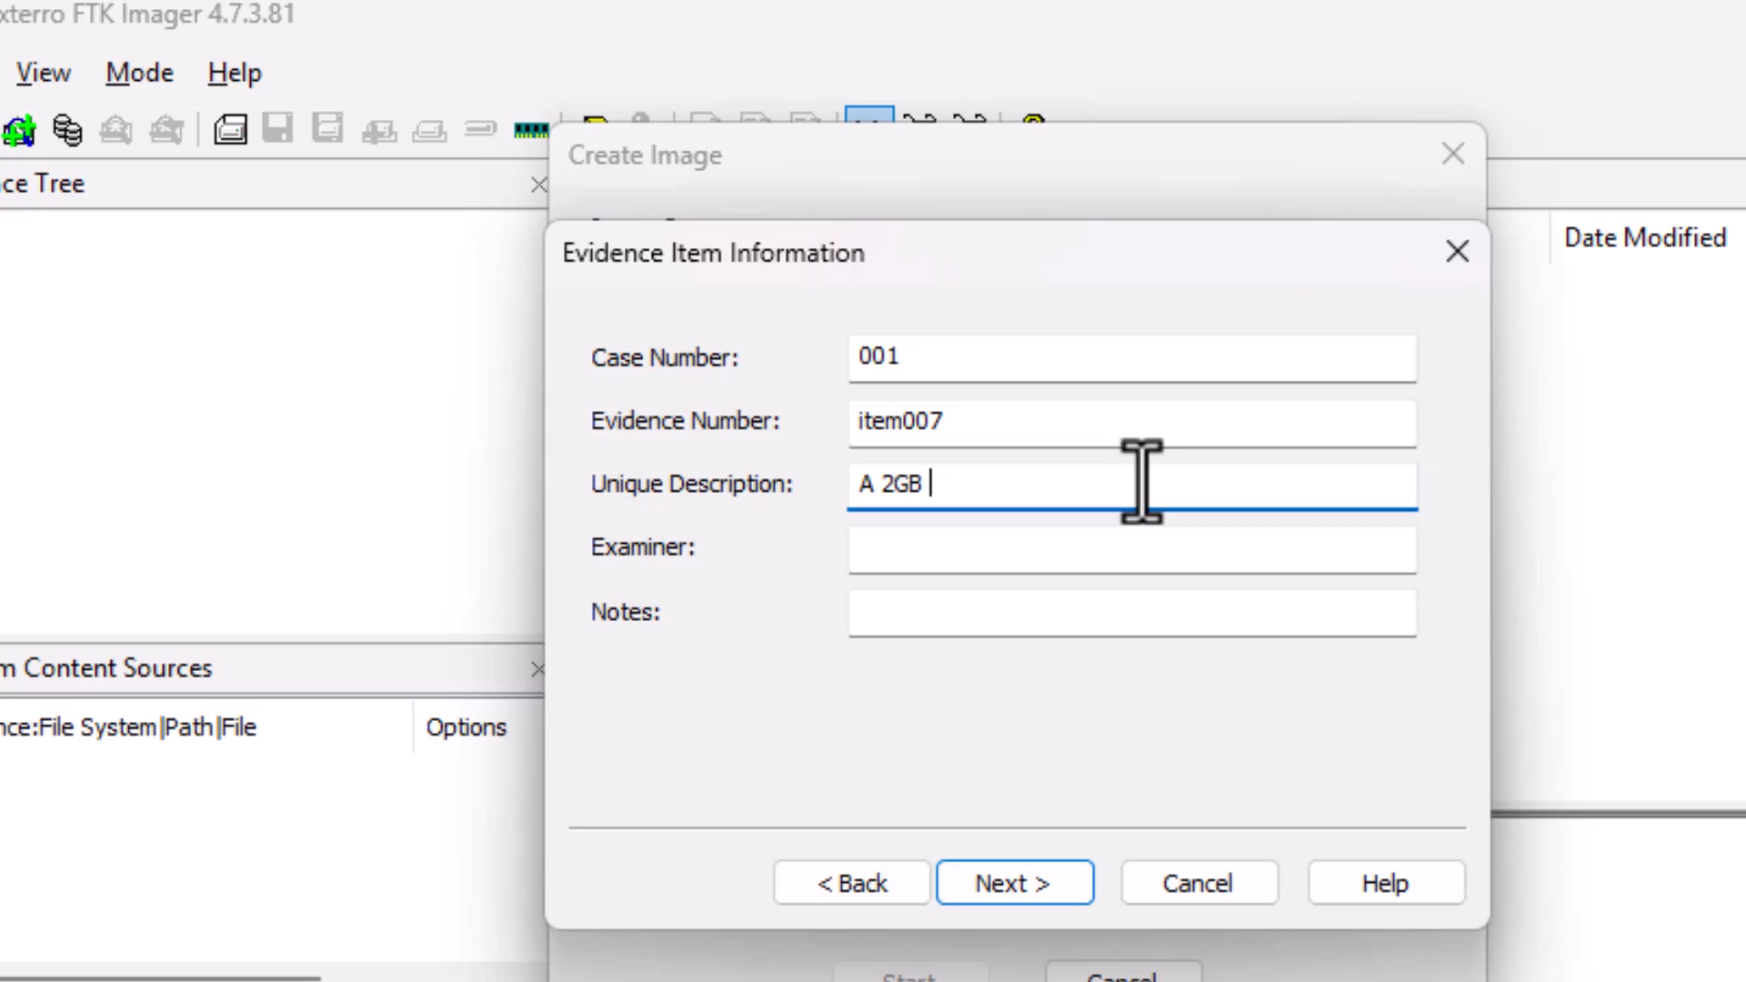
type("flashdrive")
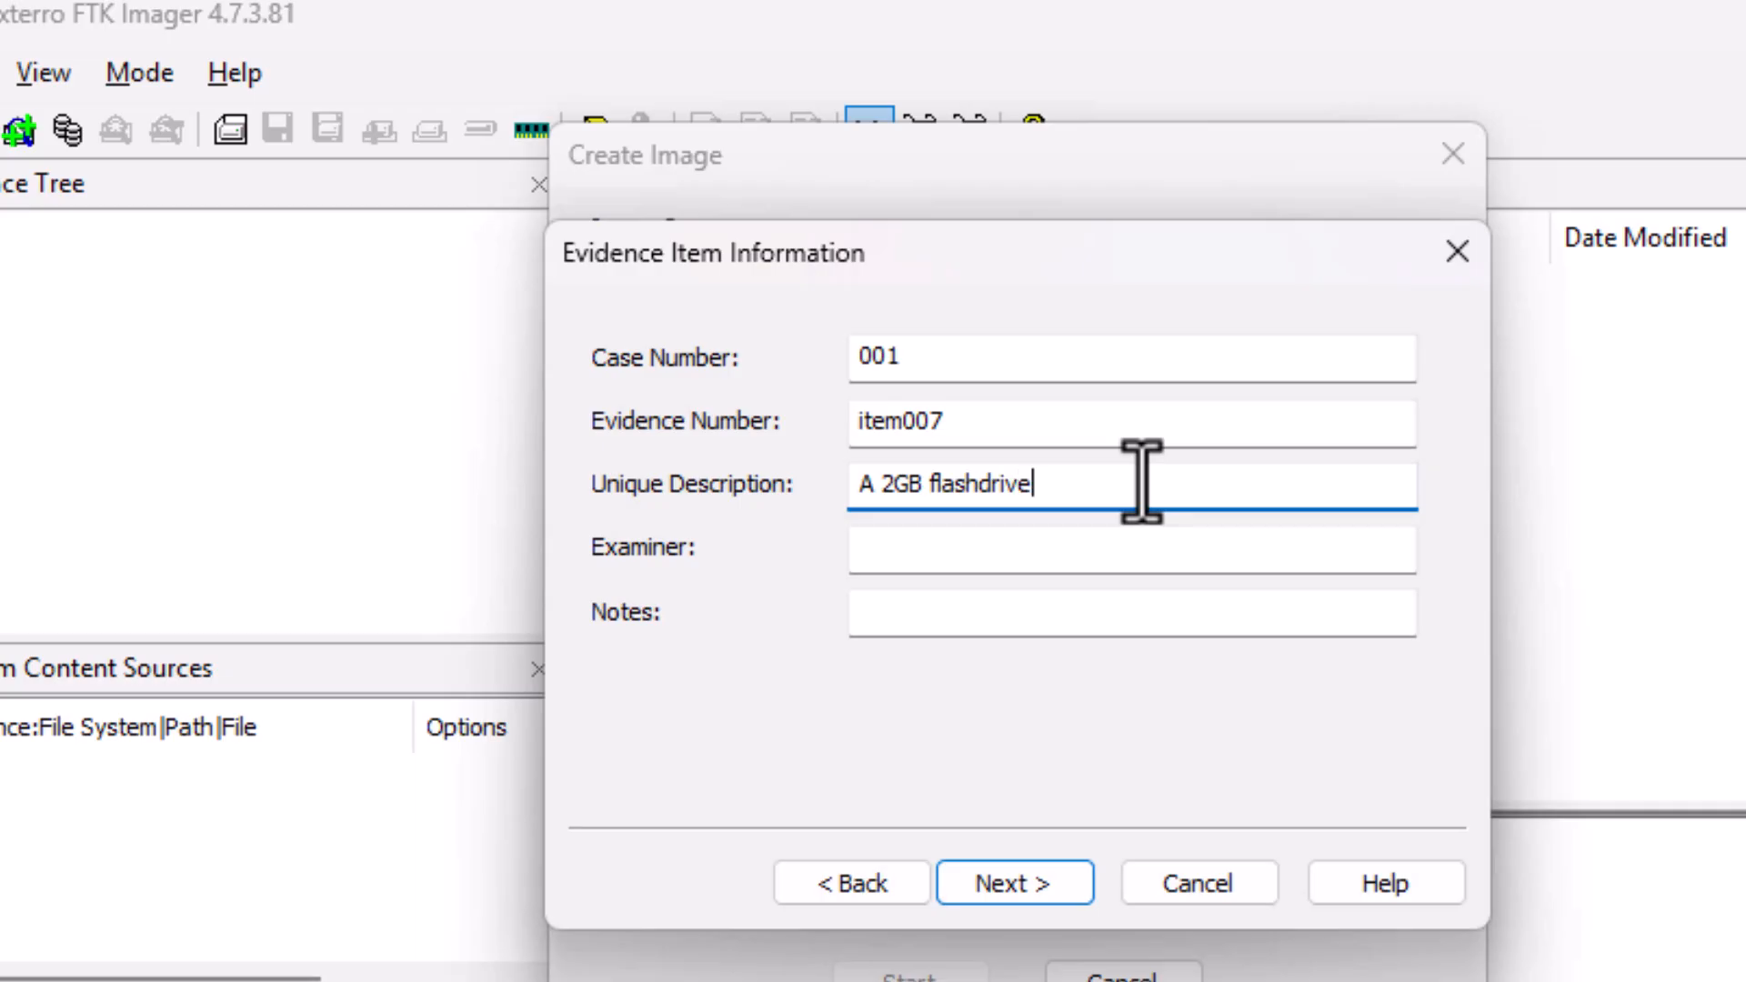
- Complete the evidence information with examiner "The Forensic Junkie" and notes "Imaging of a 2GB flashdrive"
left_click(921, 550)
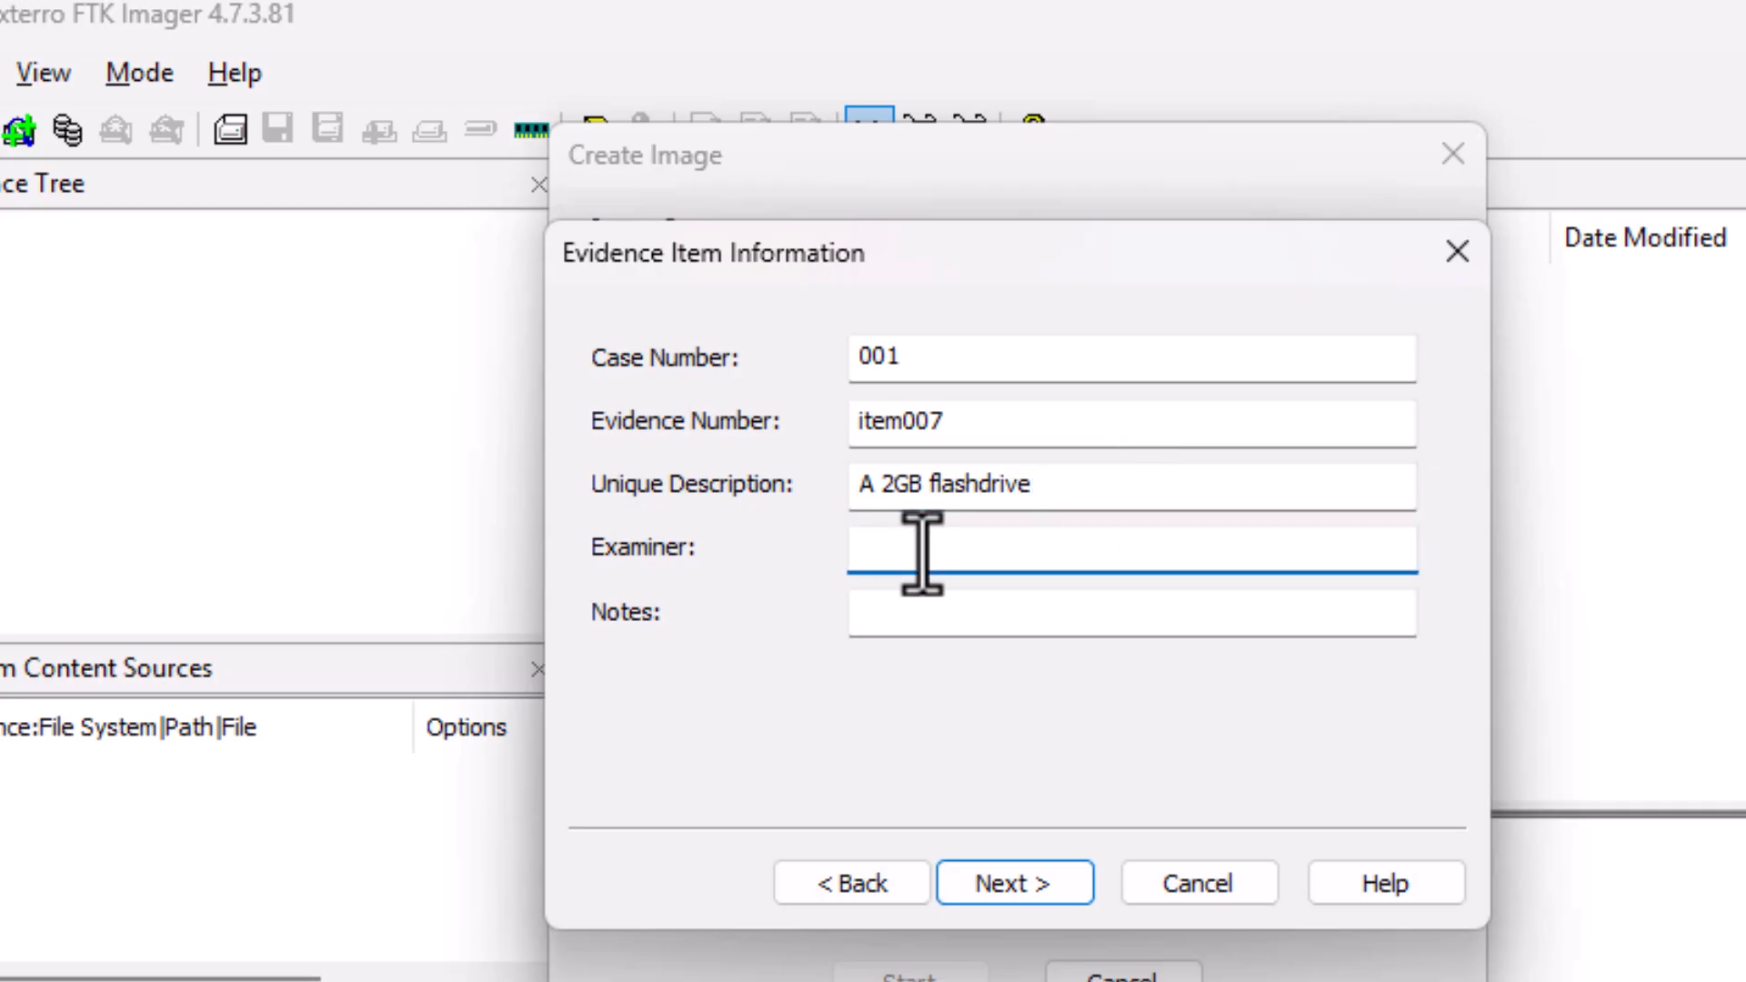
type("The Firensic ")
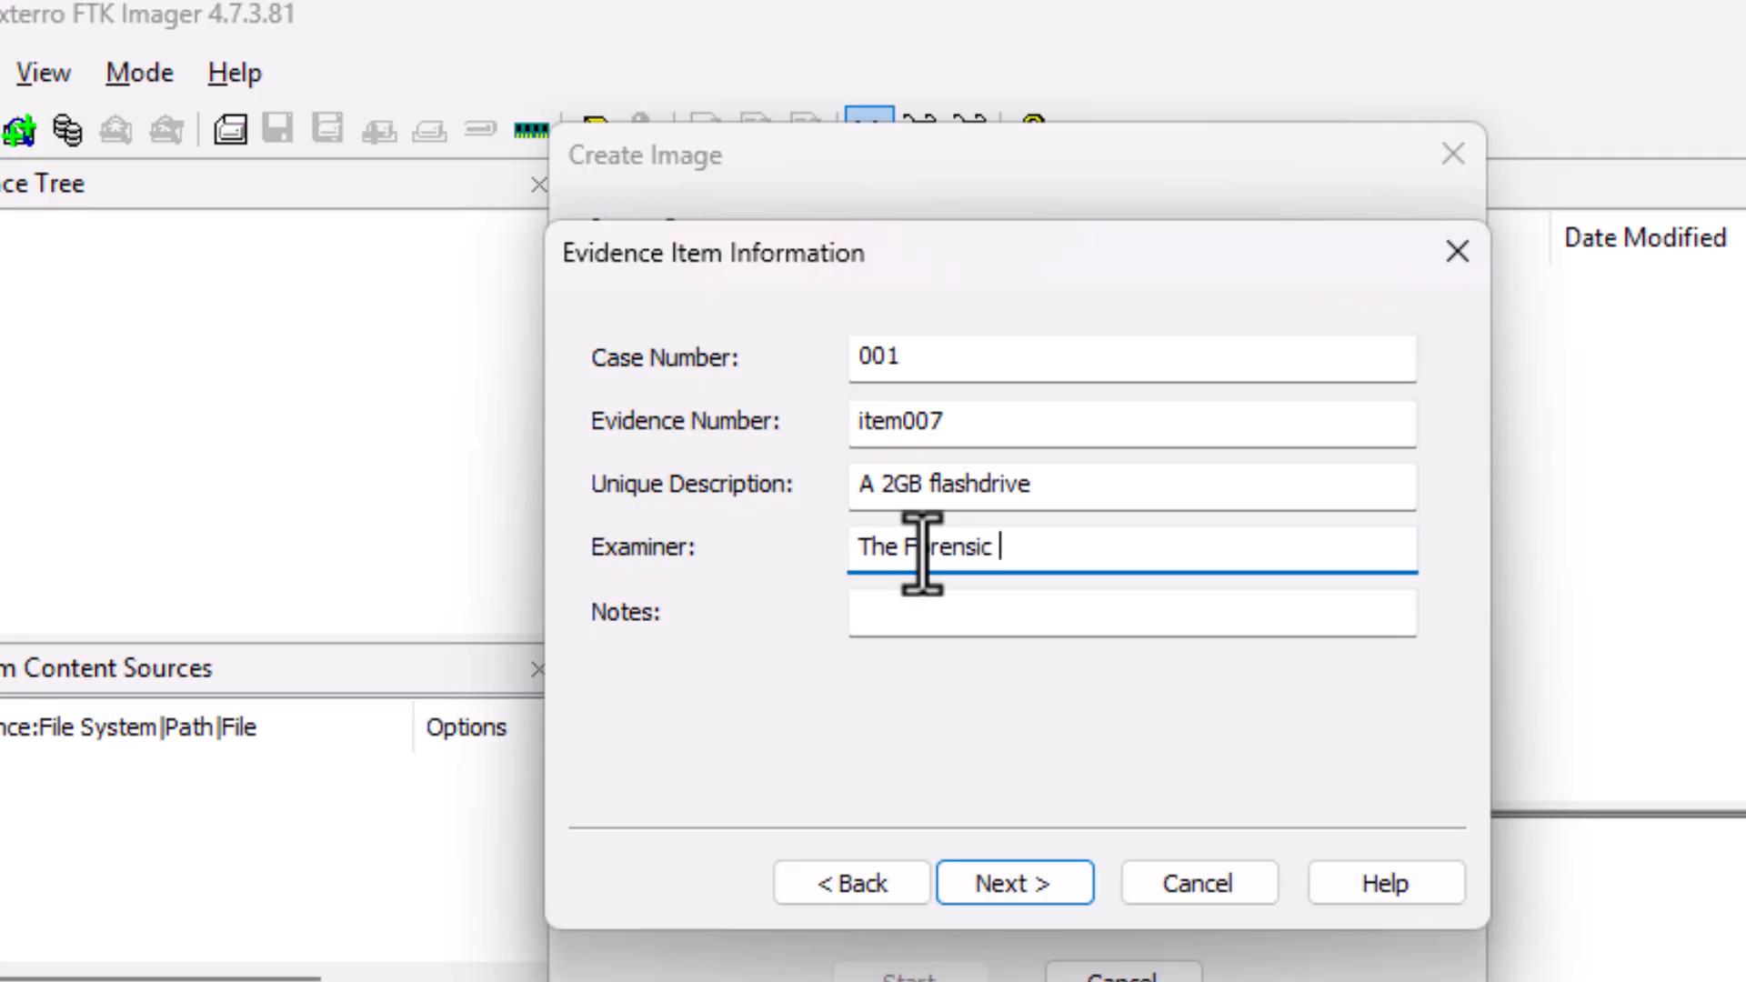
type("Junkie")
left_click(865, 609)
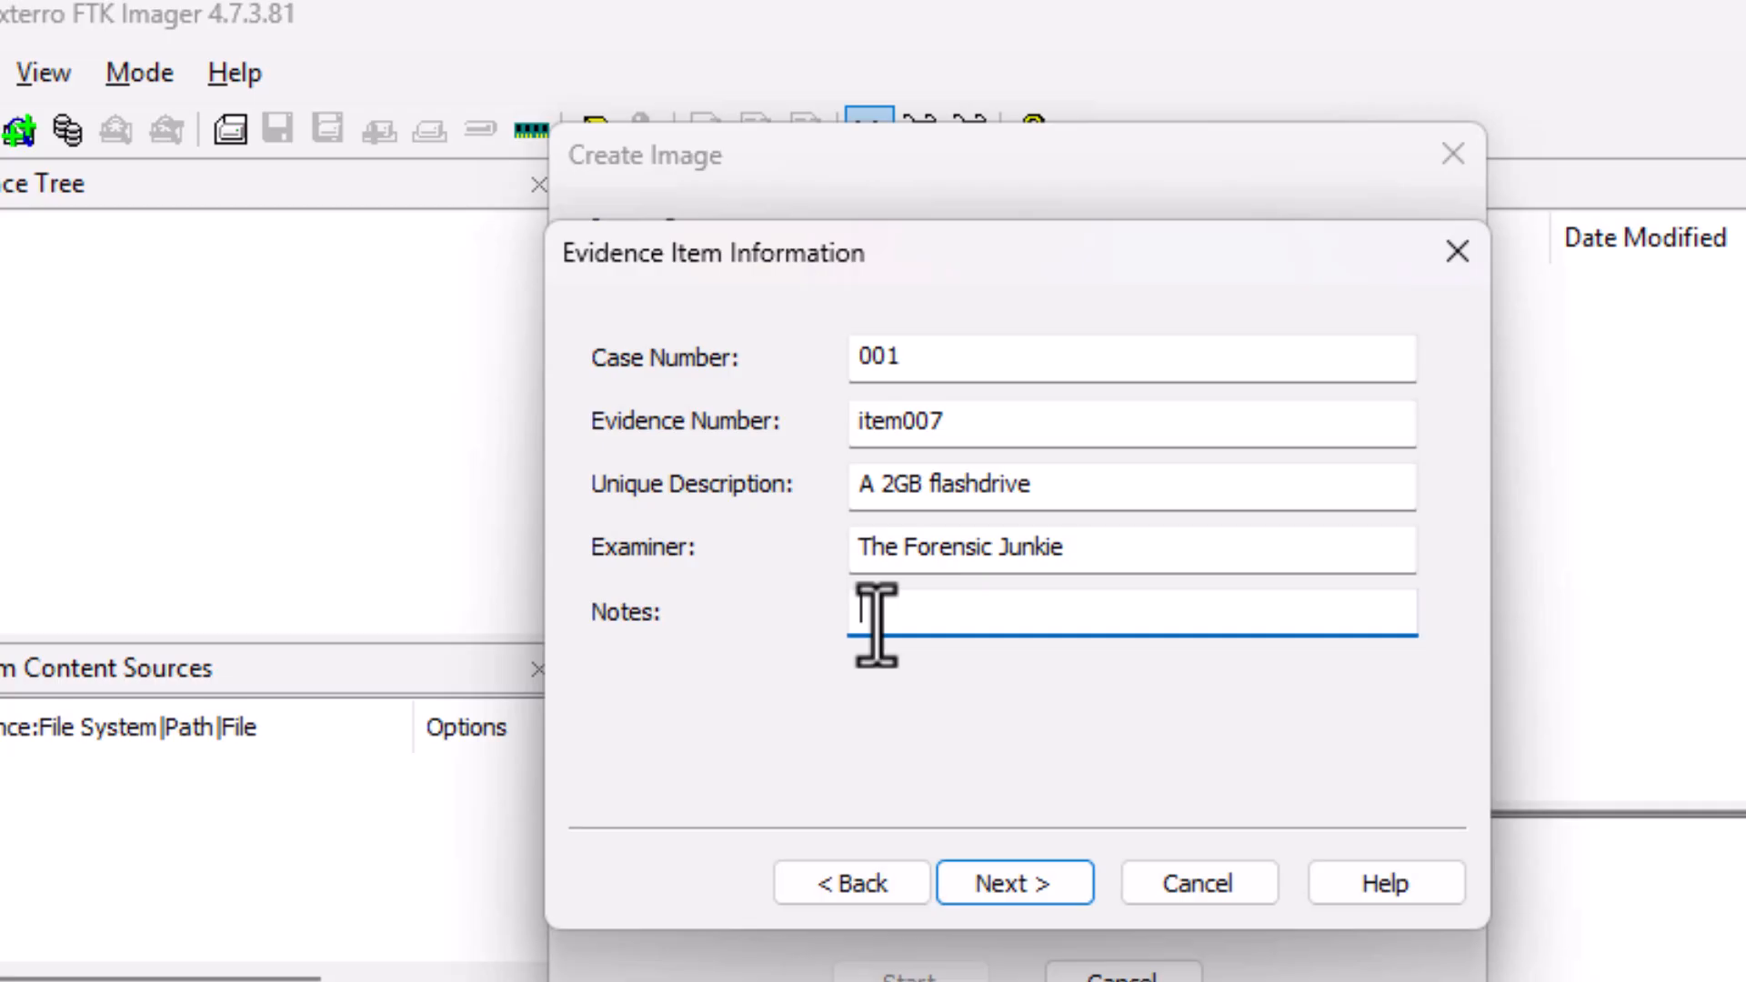
type("Imaging of a 2G")
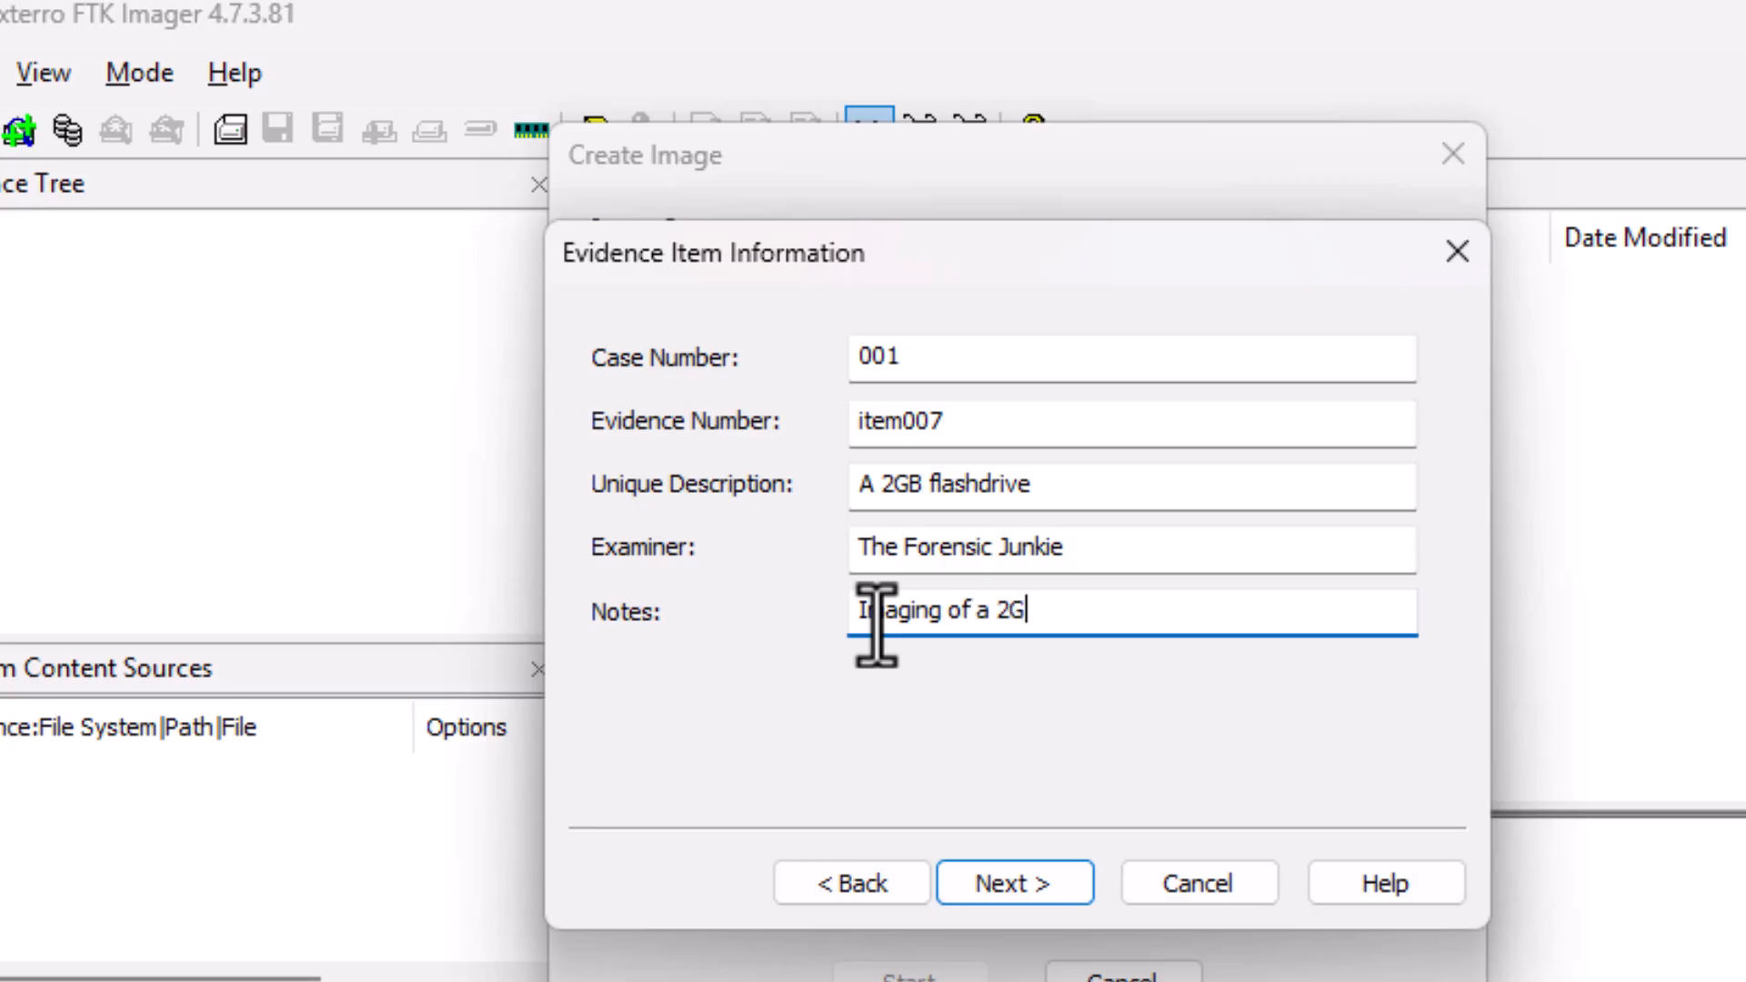
type("B flashdrive")
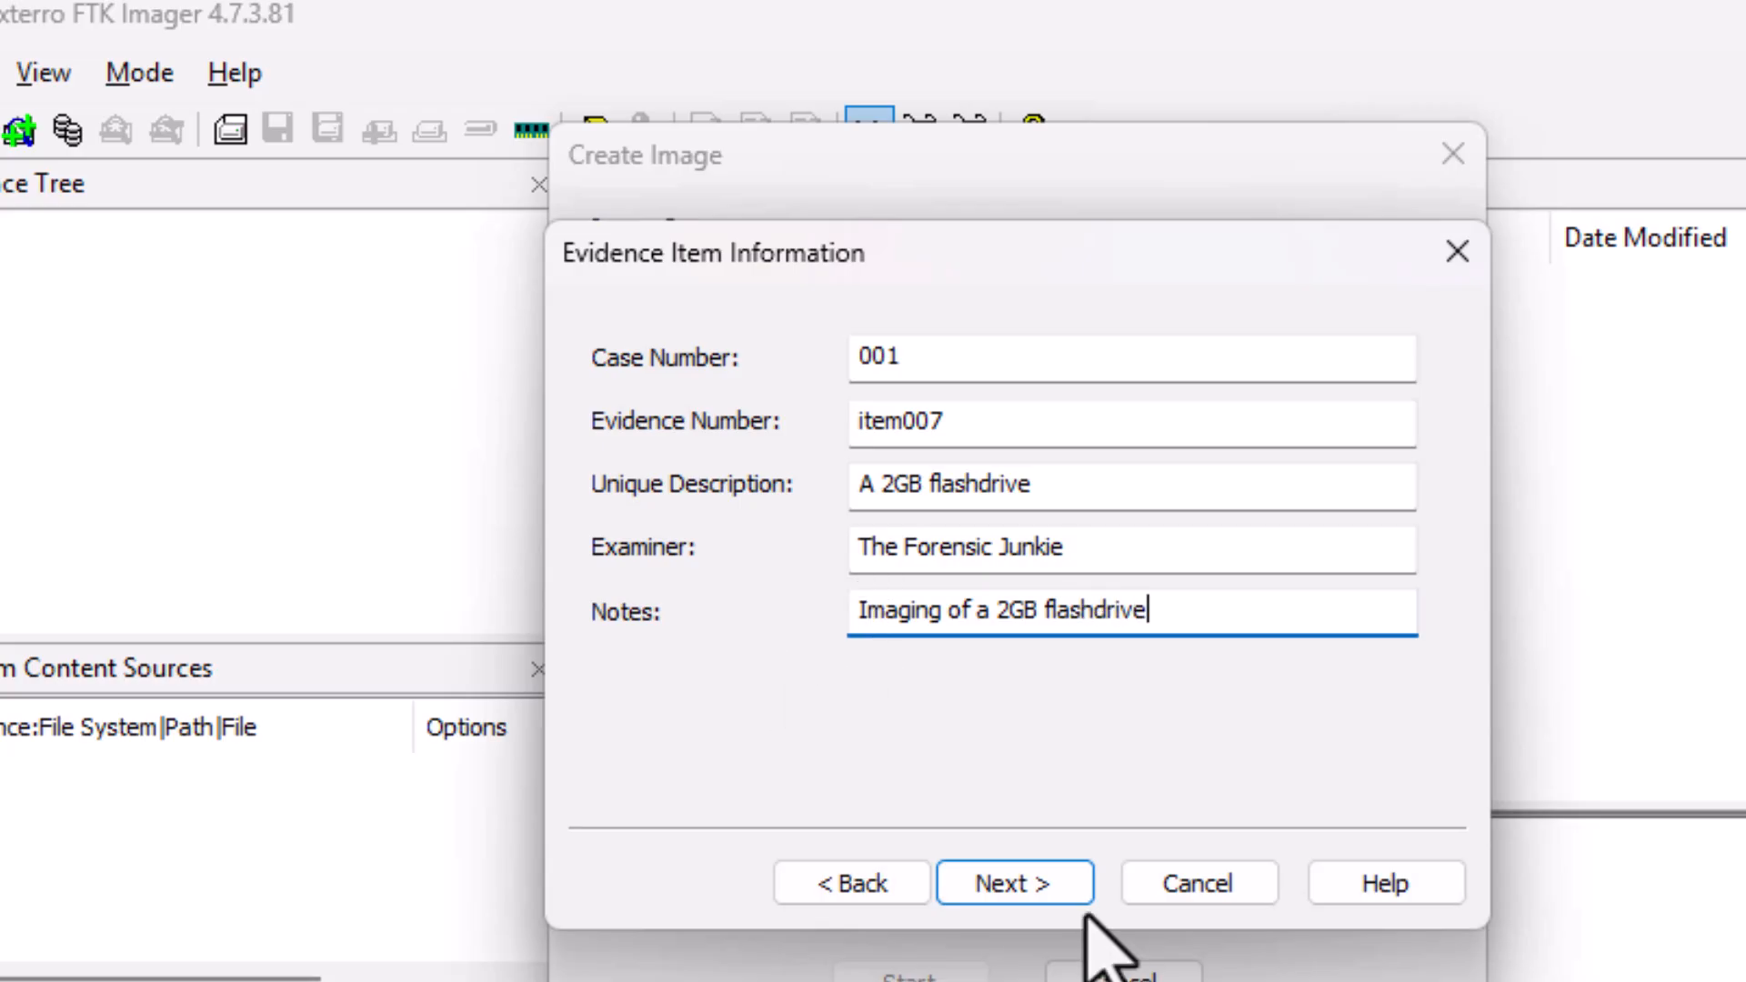
left_click(1046, 878)
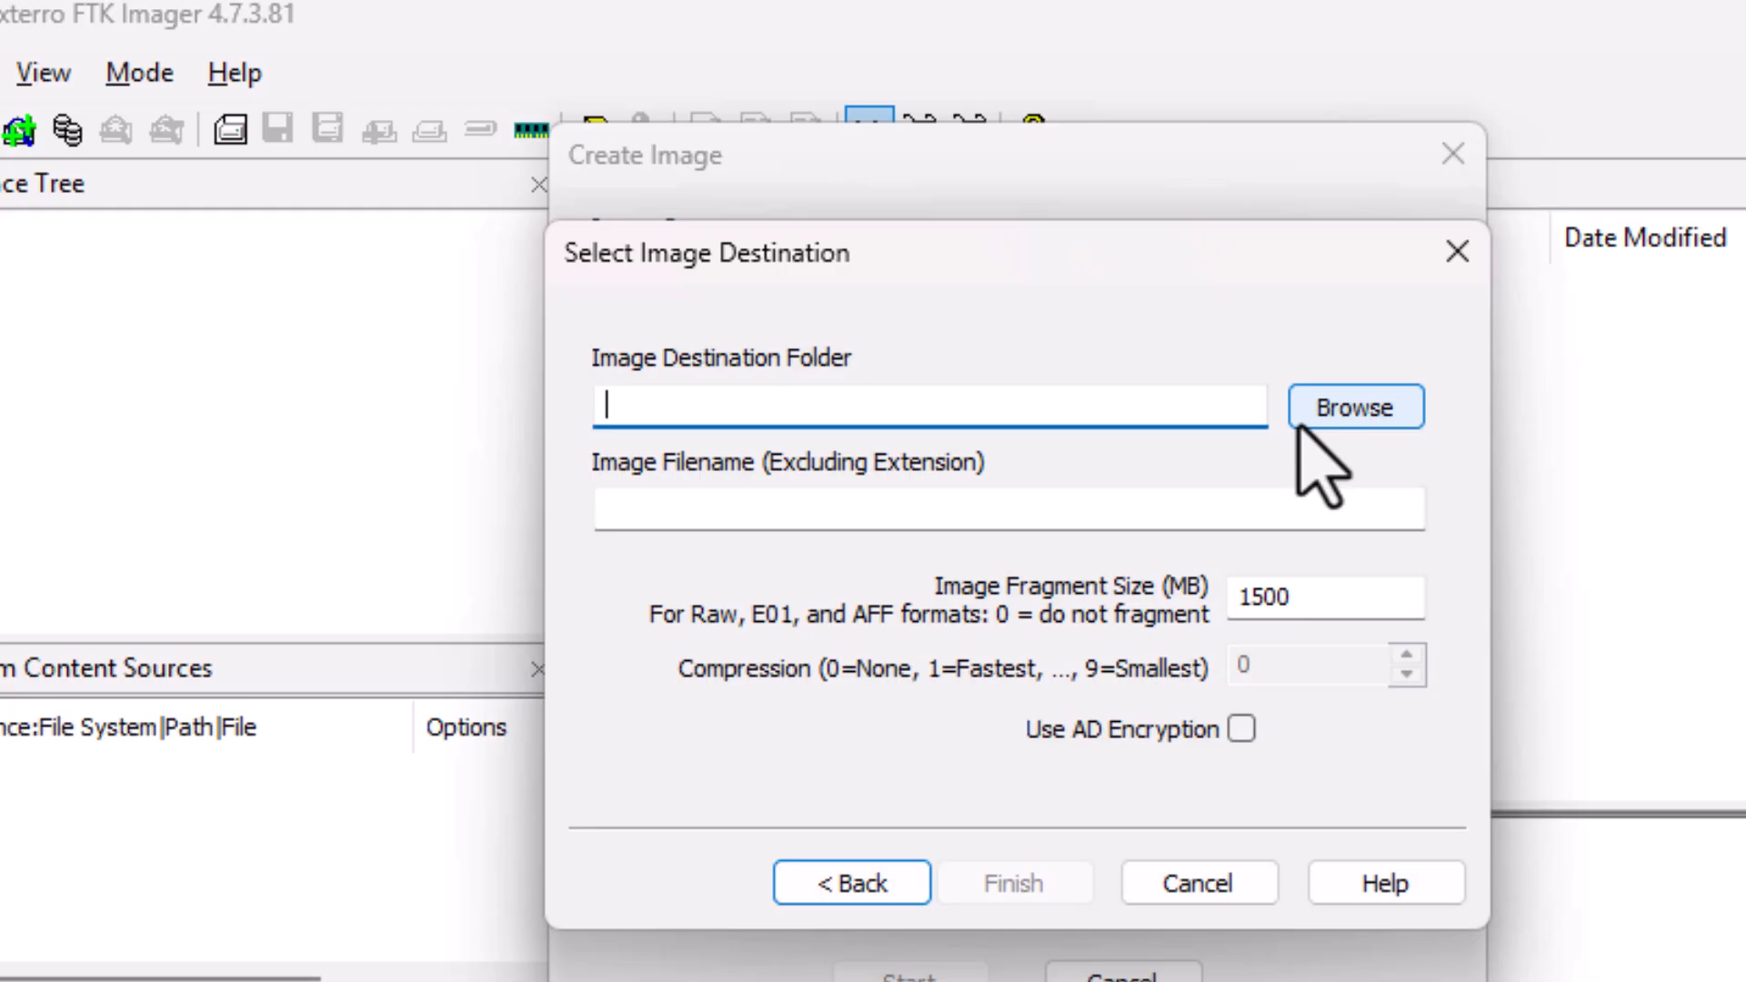
- Set the image destination to the Forensic-Image-001 folder on the Desktop with the filename "2gb flash"
left_click(1326, 412)
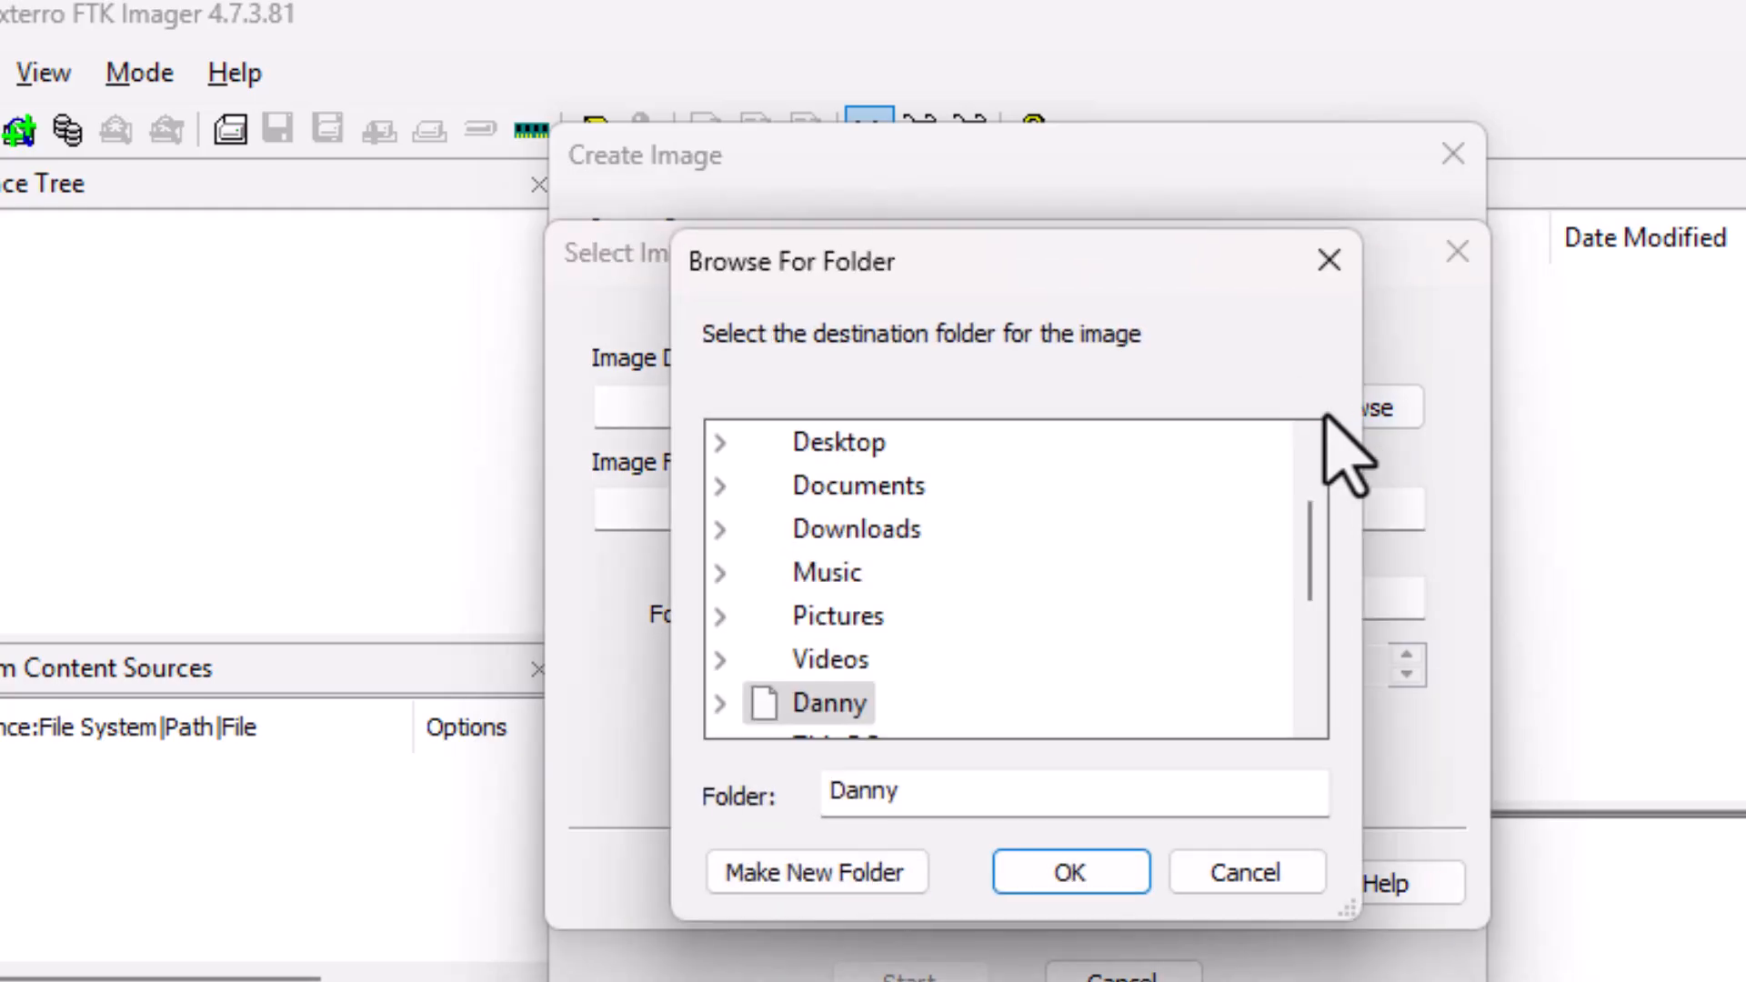
double_click(822, 446)
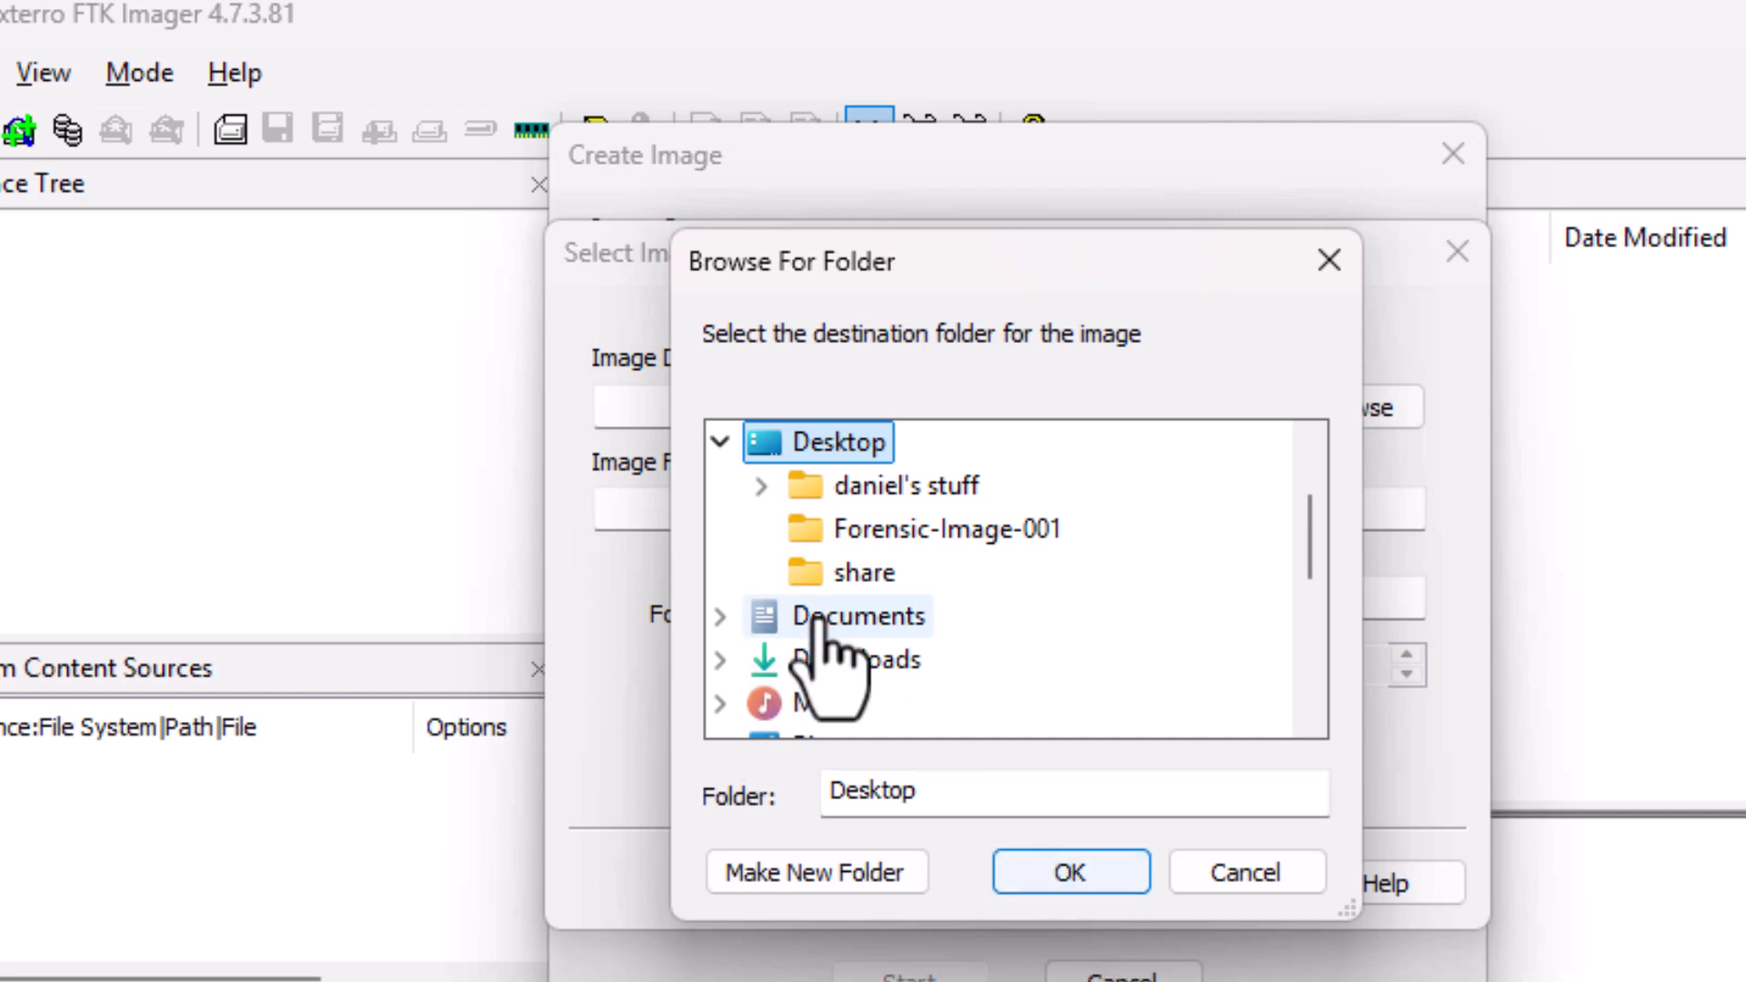
left_click(920, 537)
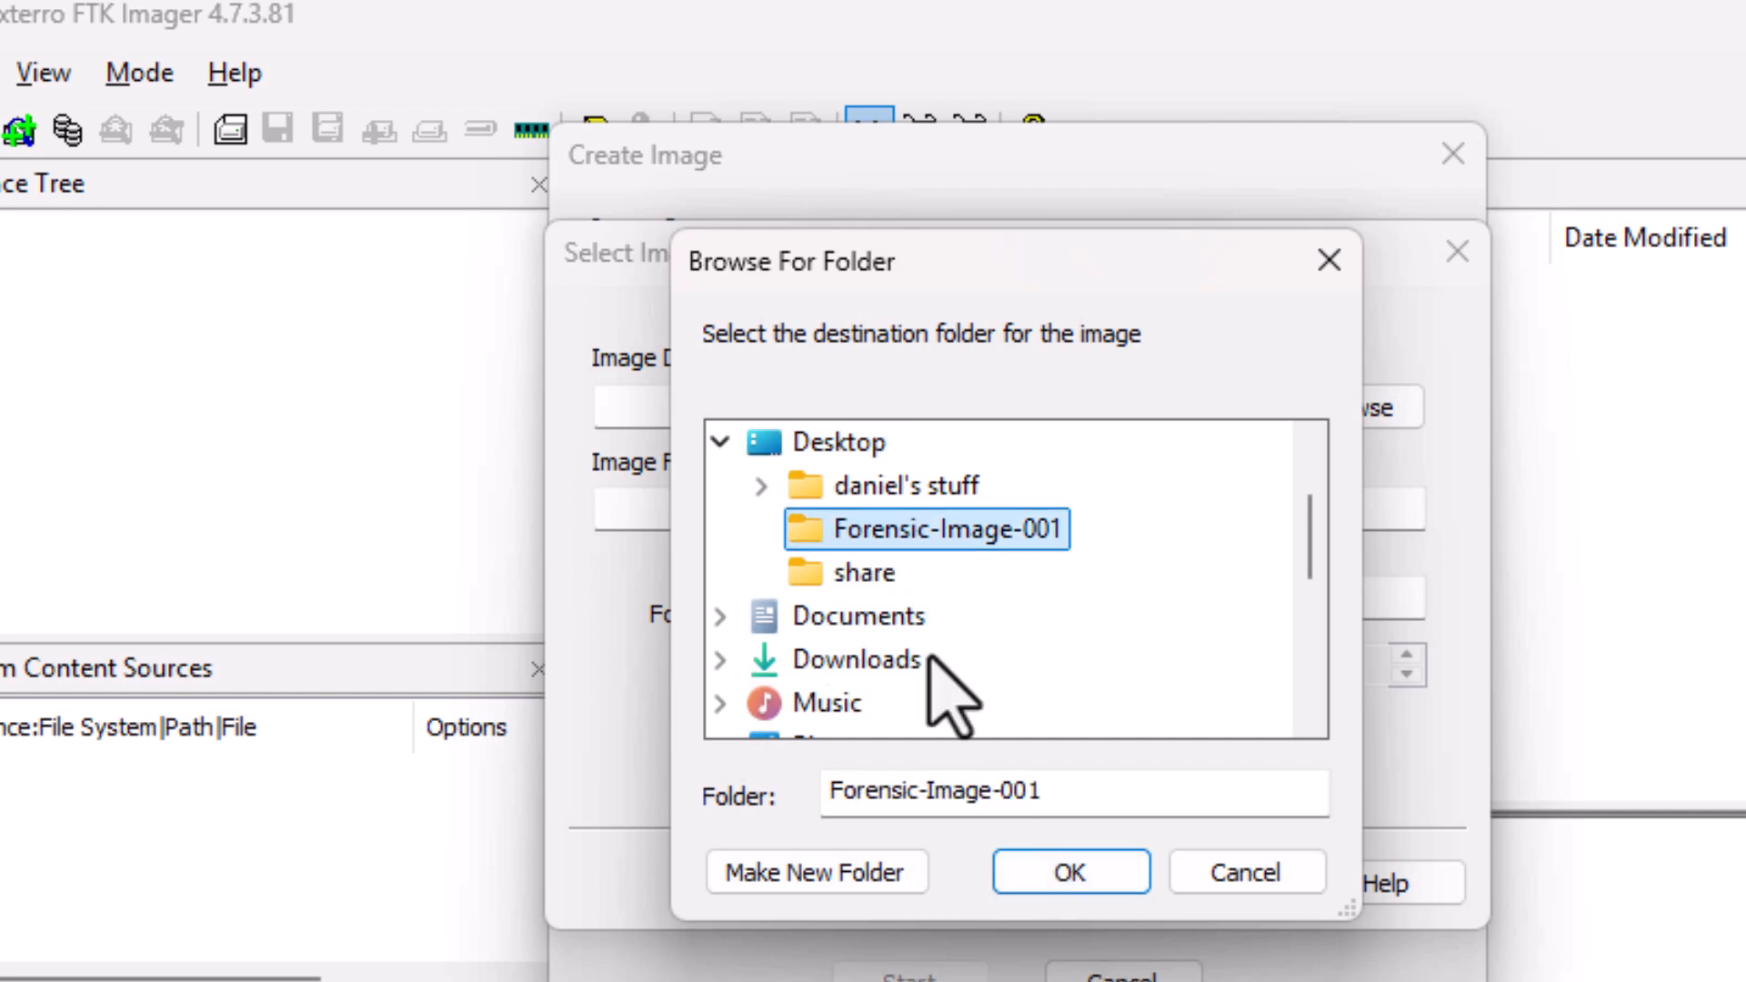
left_click(1012, 862)
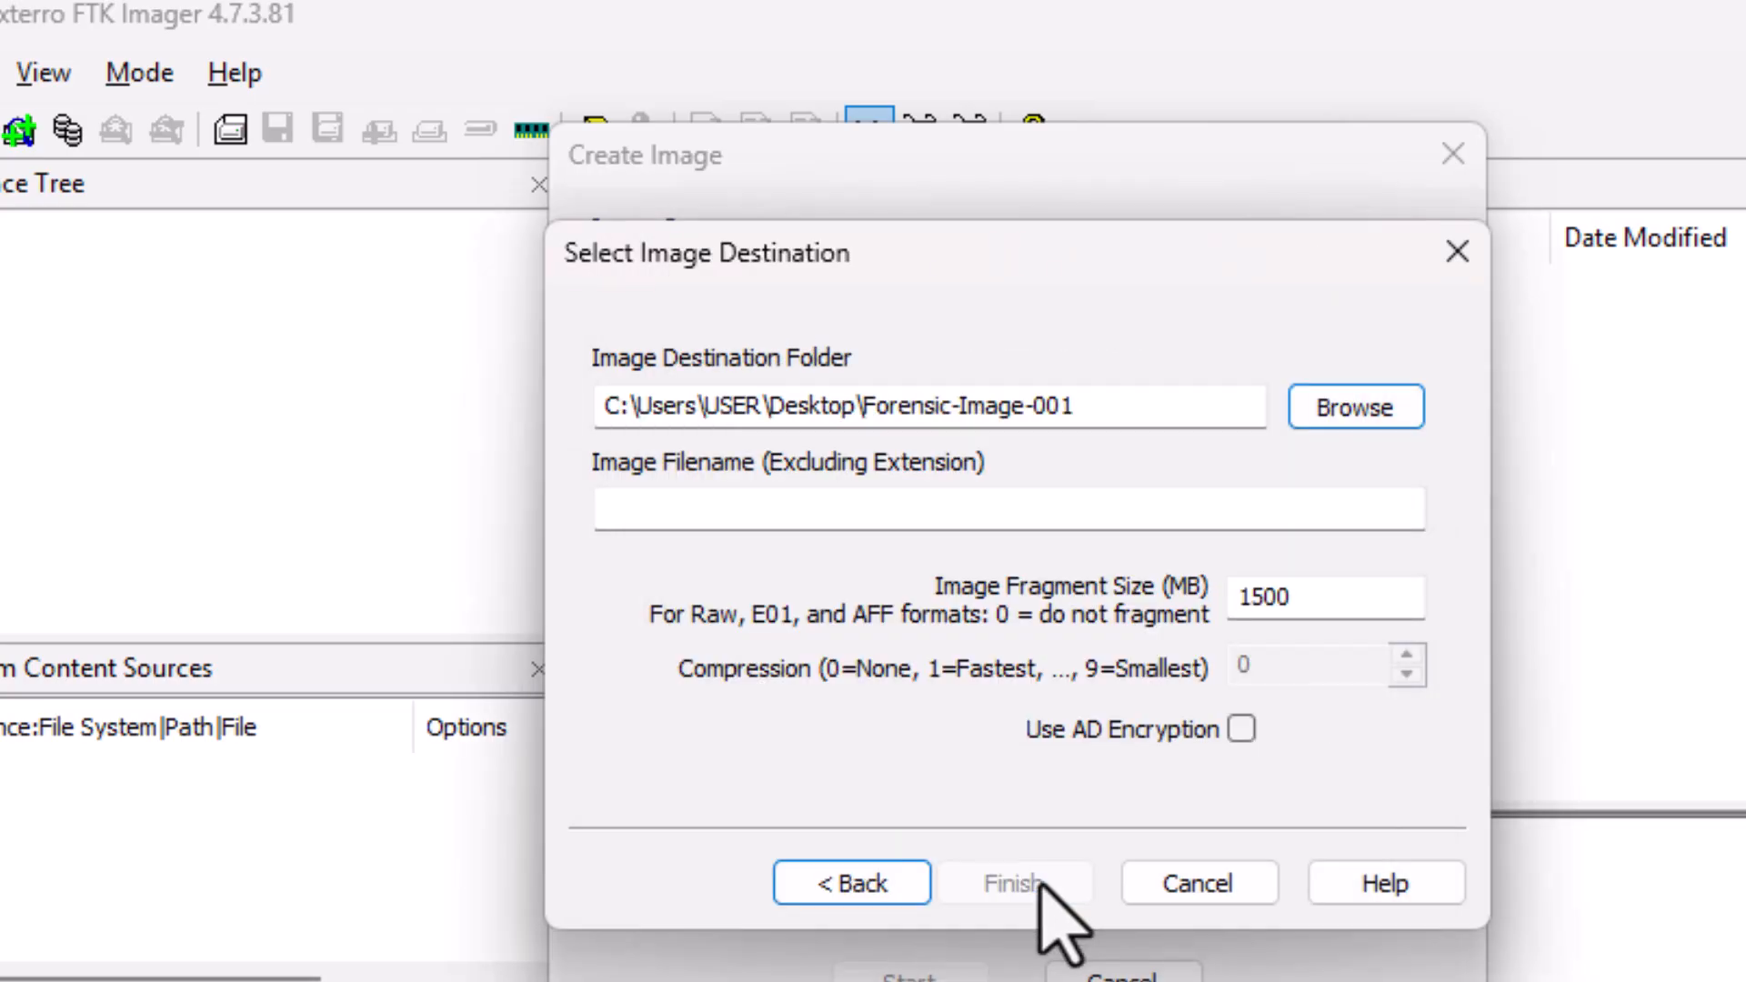
left_click(946, 502)
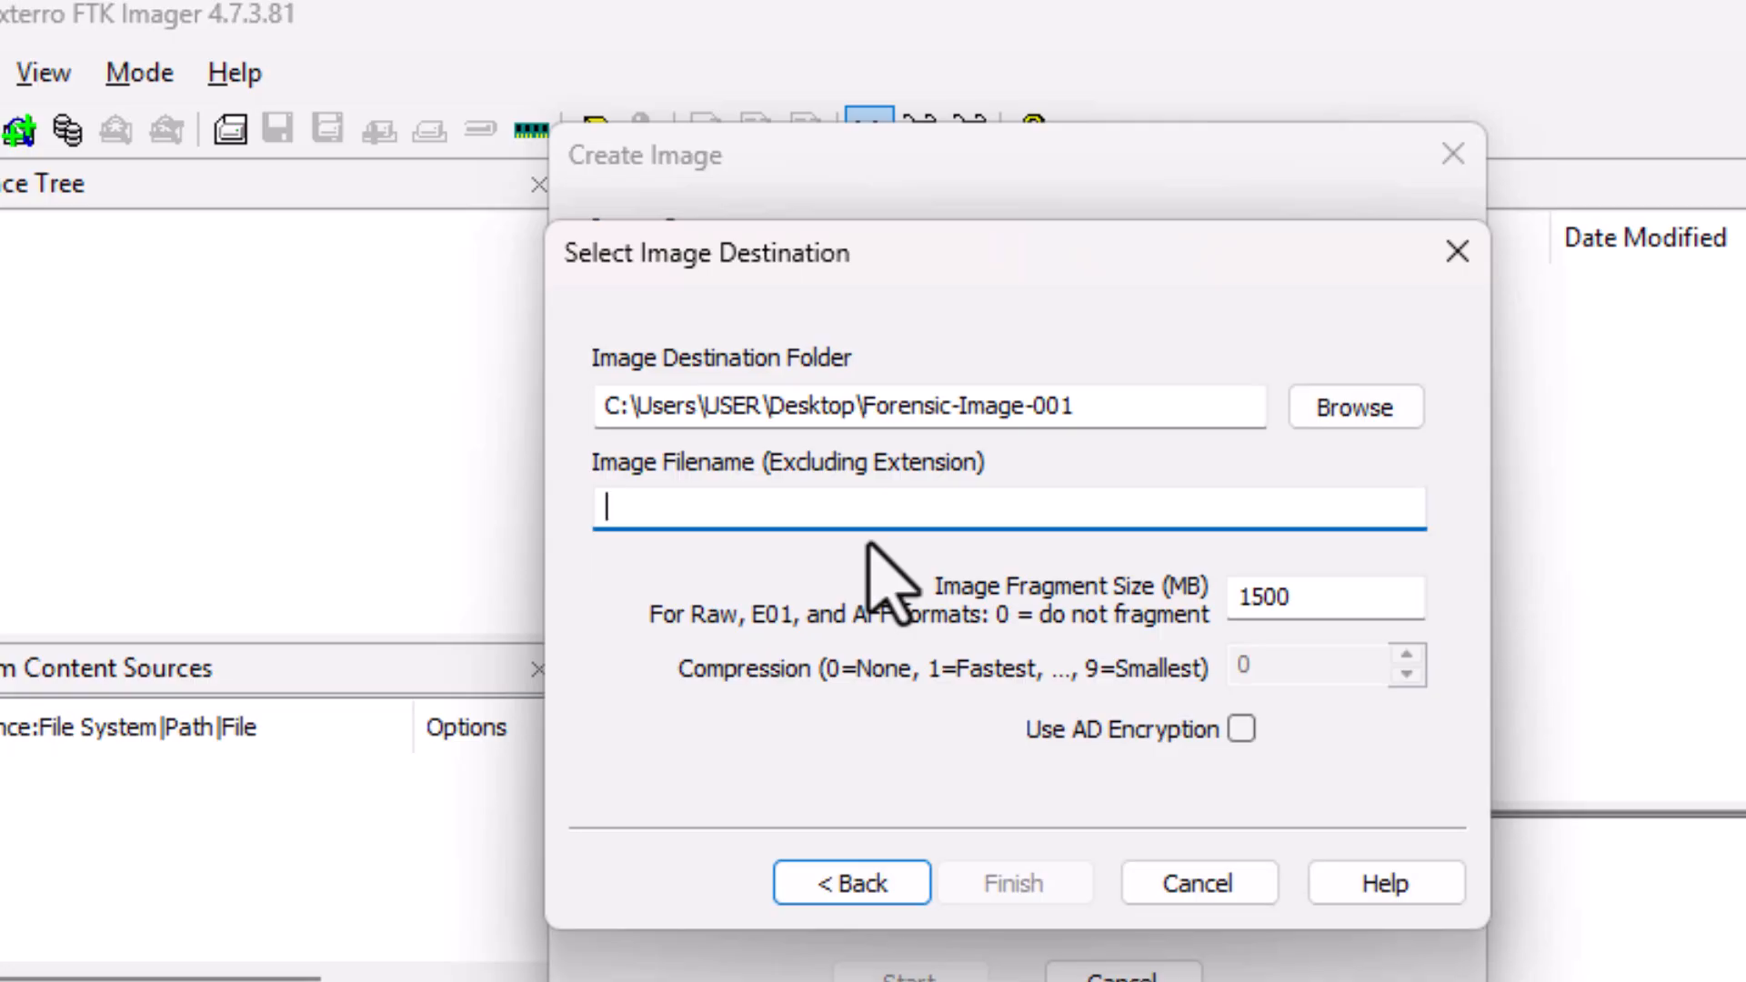
type("2gb")
type("flash")
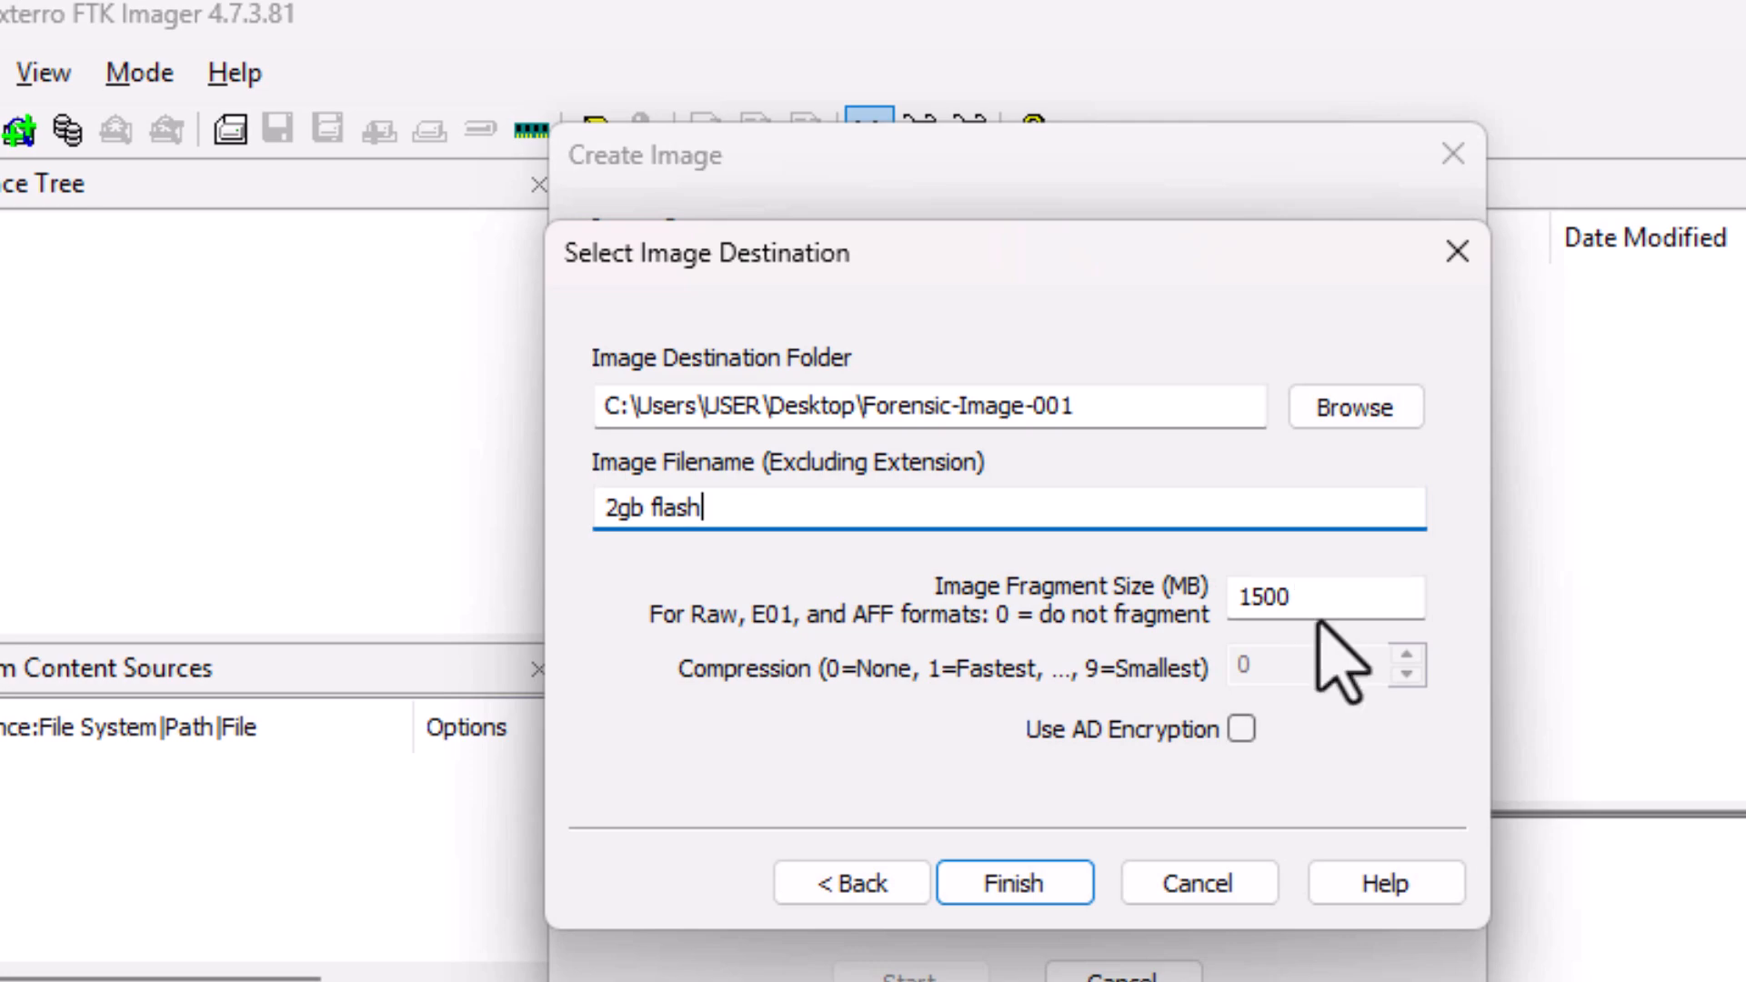
left_click(1060, 887)
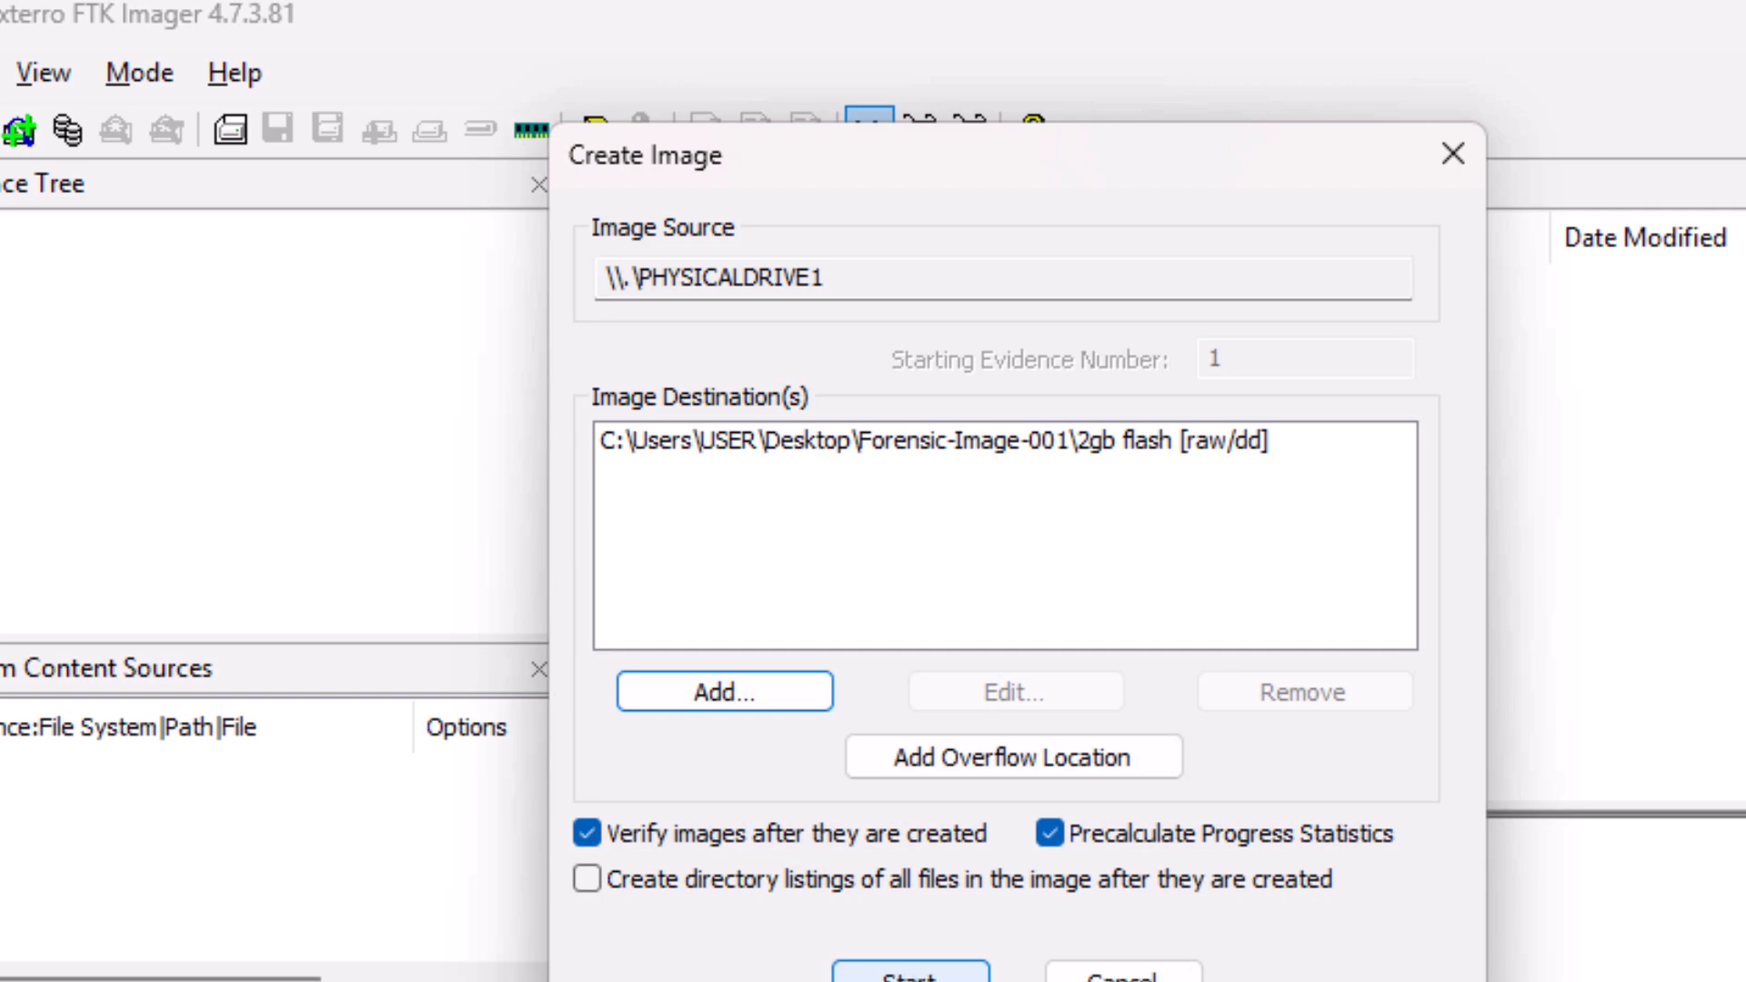
- Create the disk image and review its MD5, SHA1 and bad block verification results, closing the result windows
left_click(955, 973)
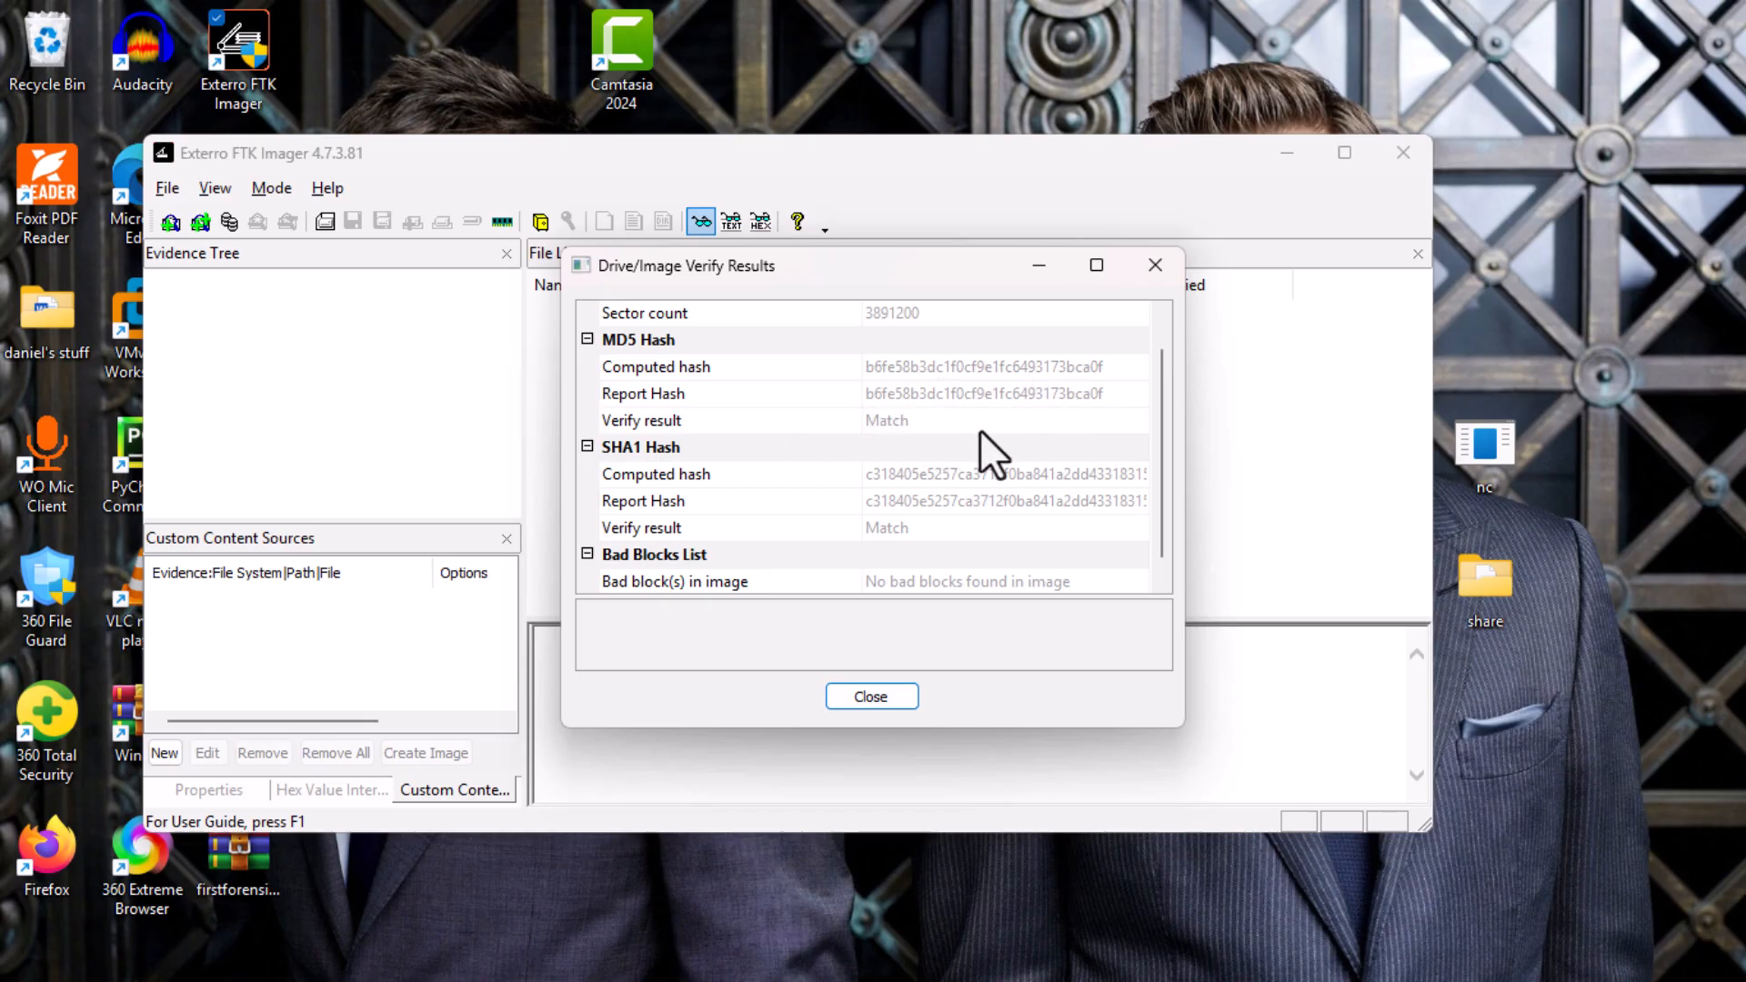
left_click_drag(1155, 387, 1162, 429)
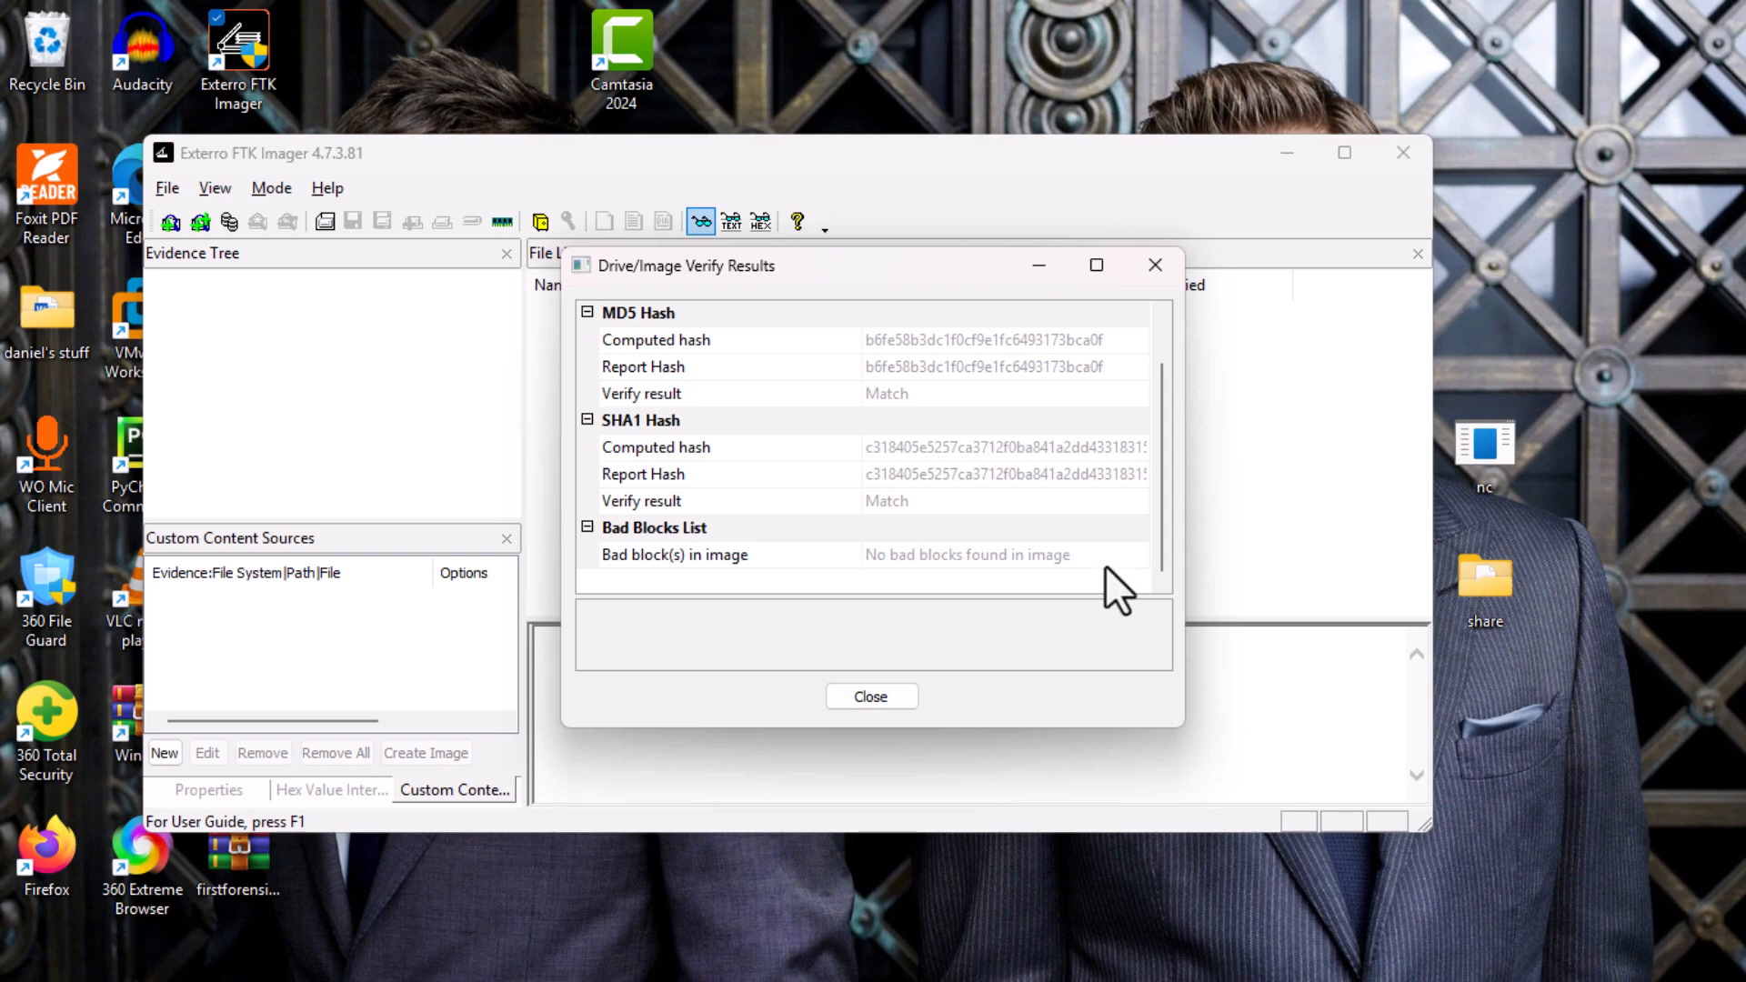
left_click(1038, 266)
left_click(910, 659)
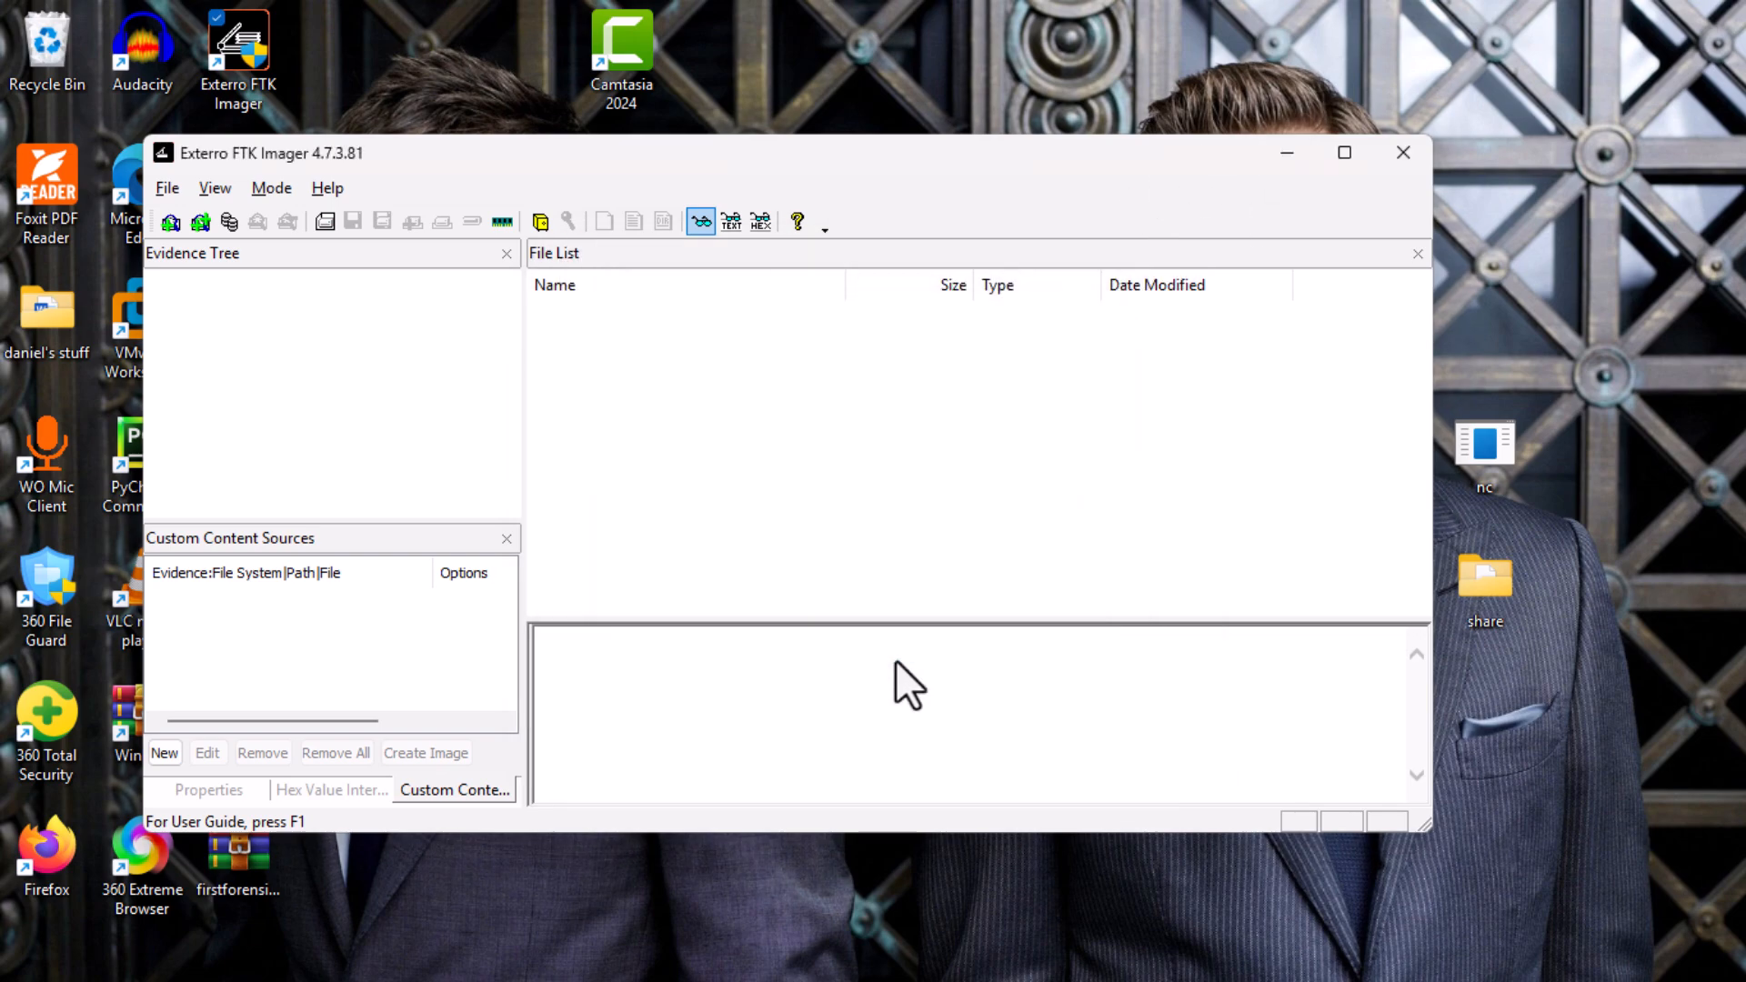
- Switch to the Forensic-Image-001 folder on the desktop and inspect the generated 2gb flash image files
left_click(1285, 155)
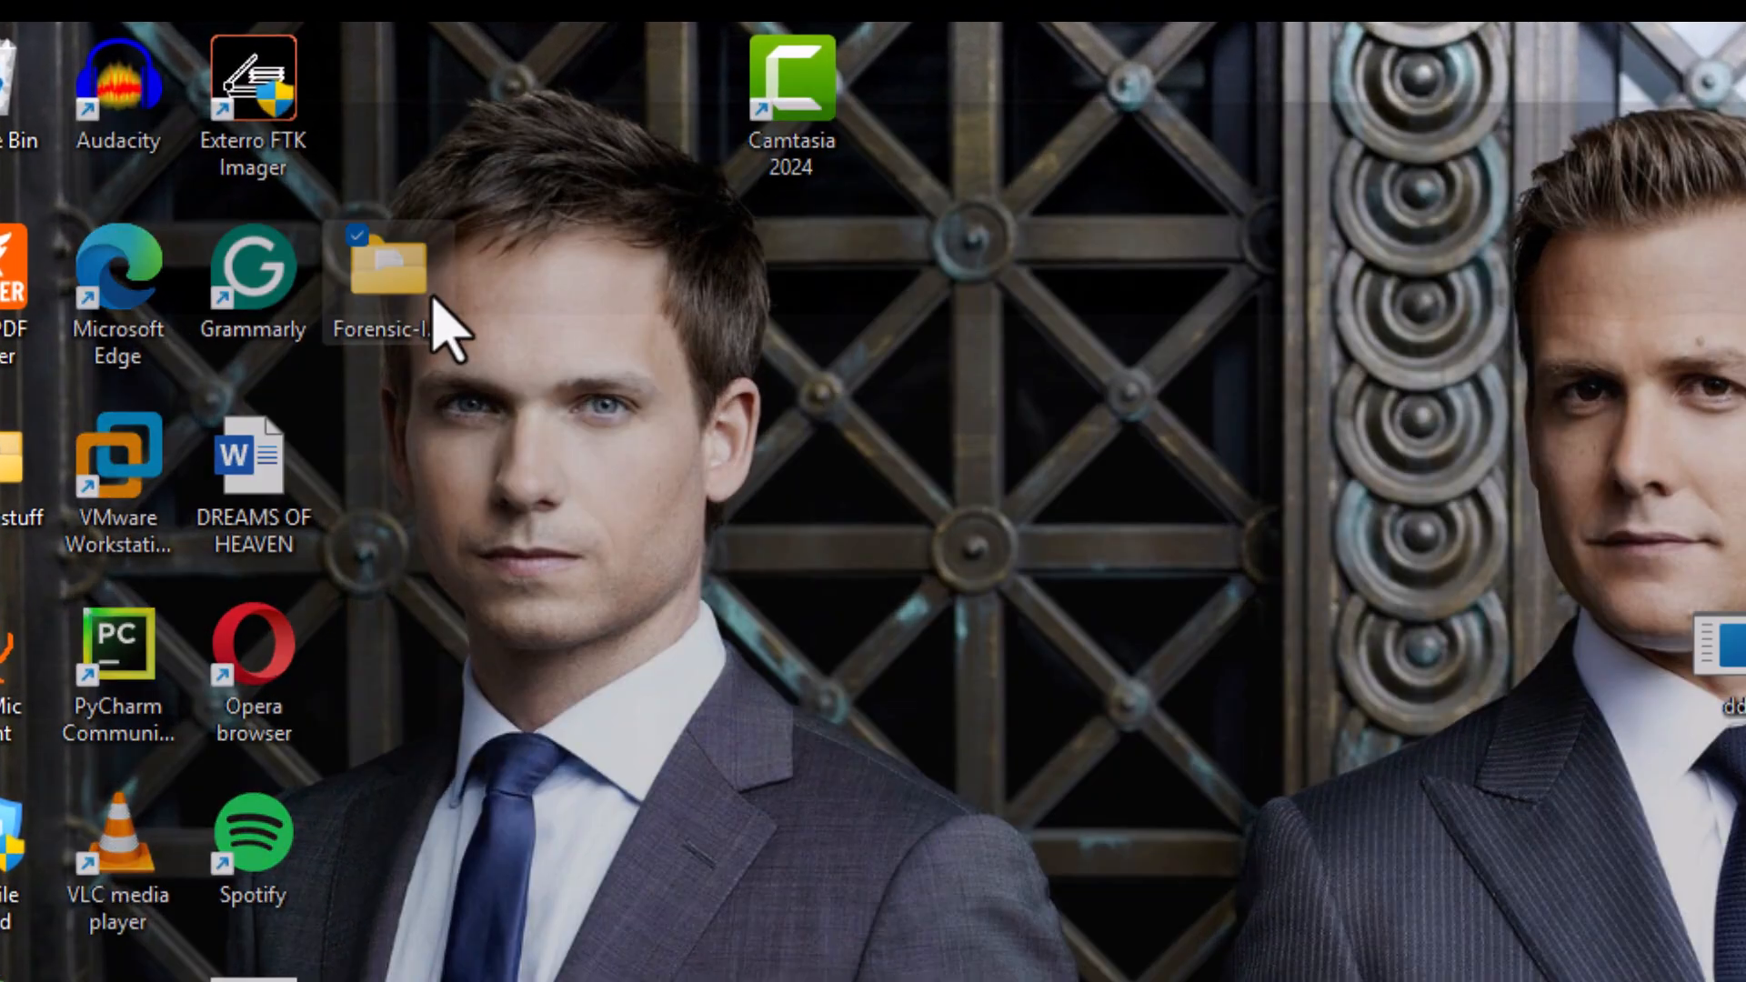
double_click(369, 216)
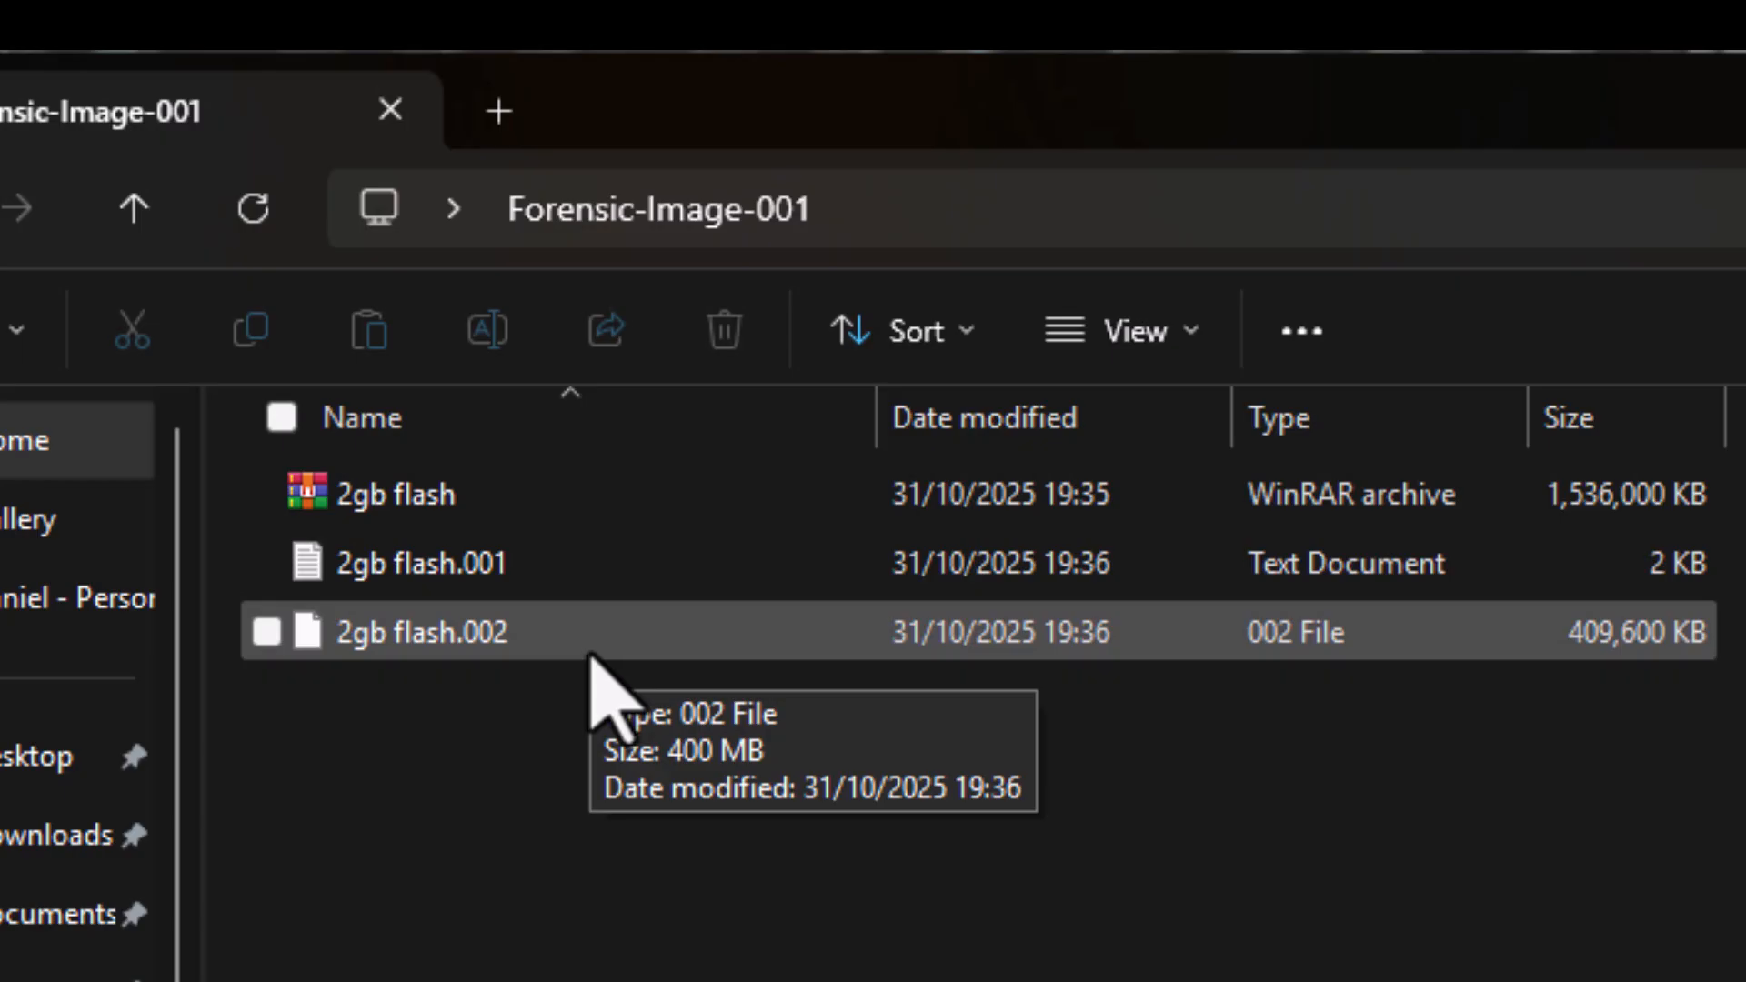
left_click(589, 653)
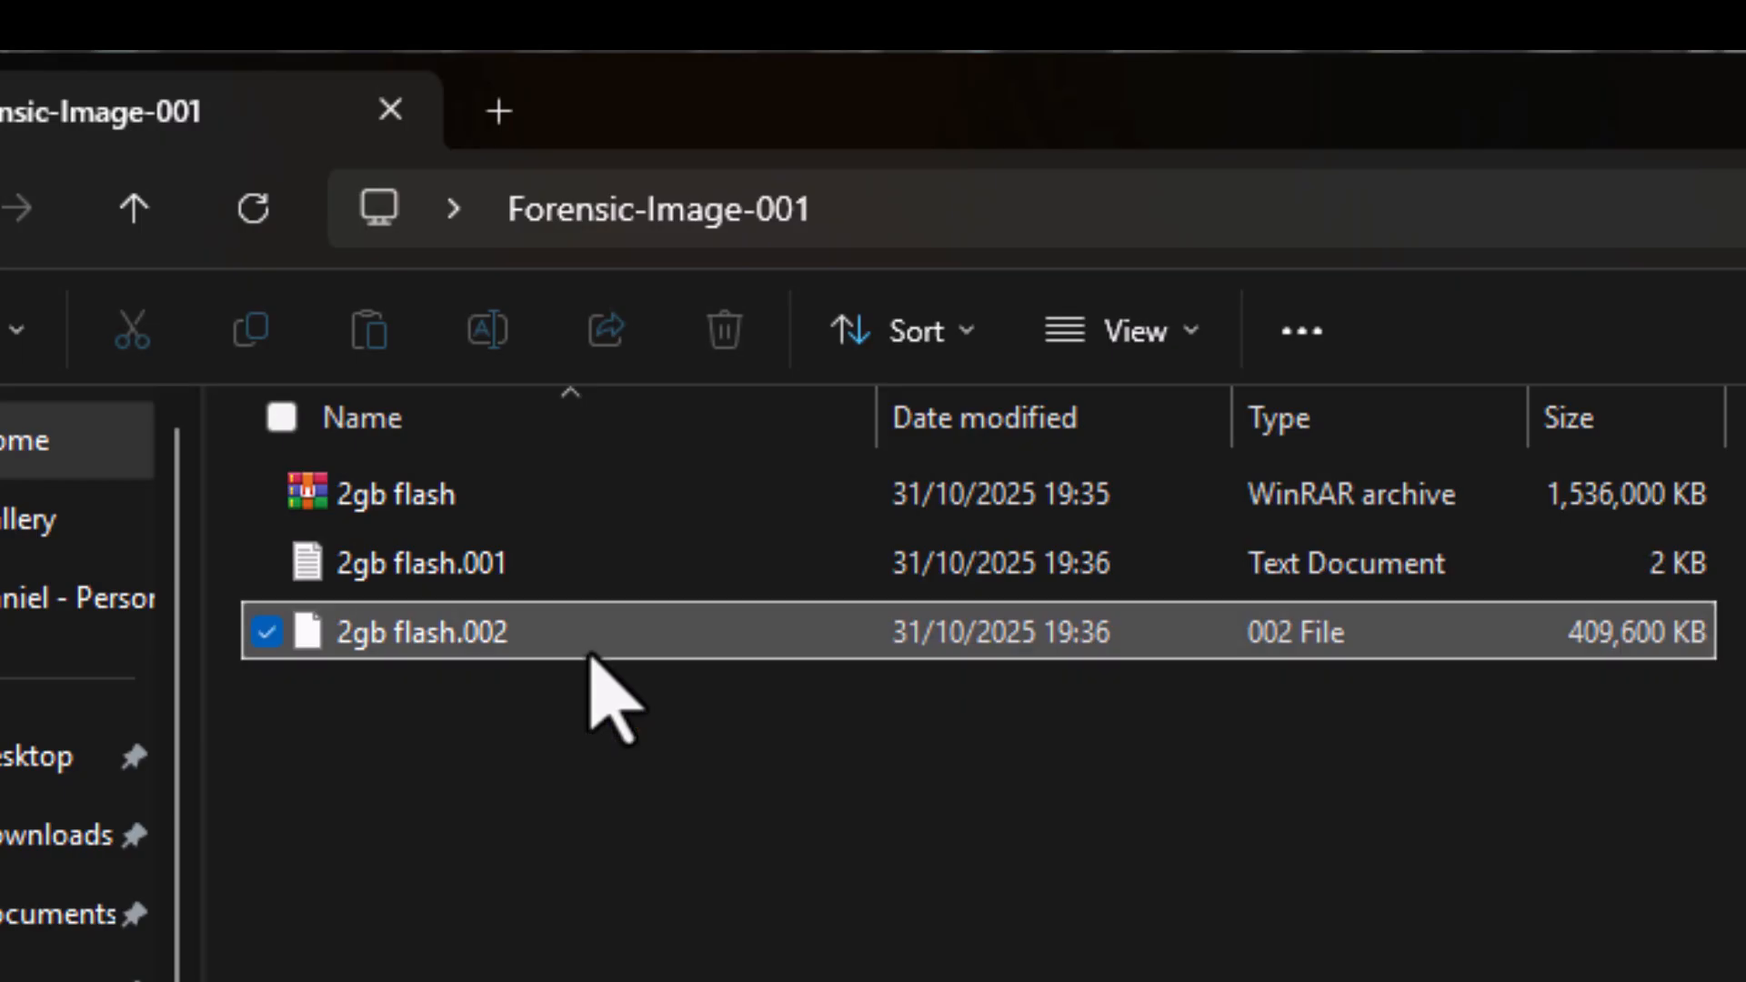
left_click(629, 516)
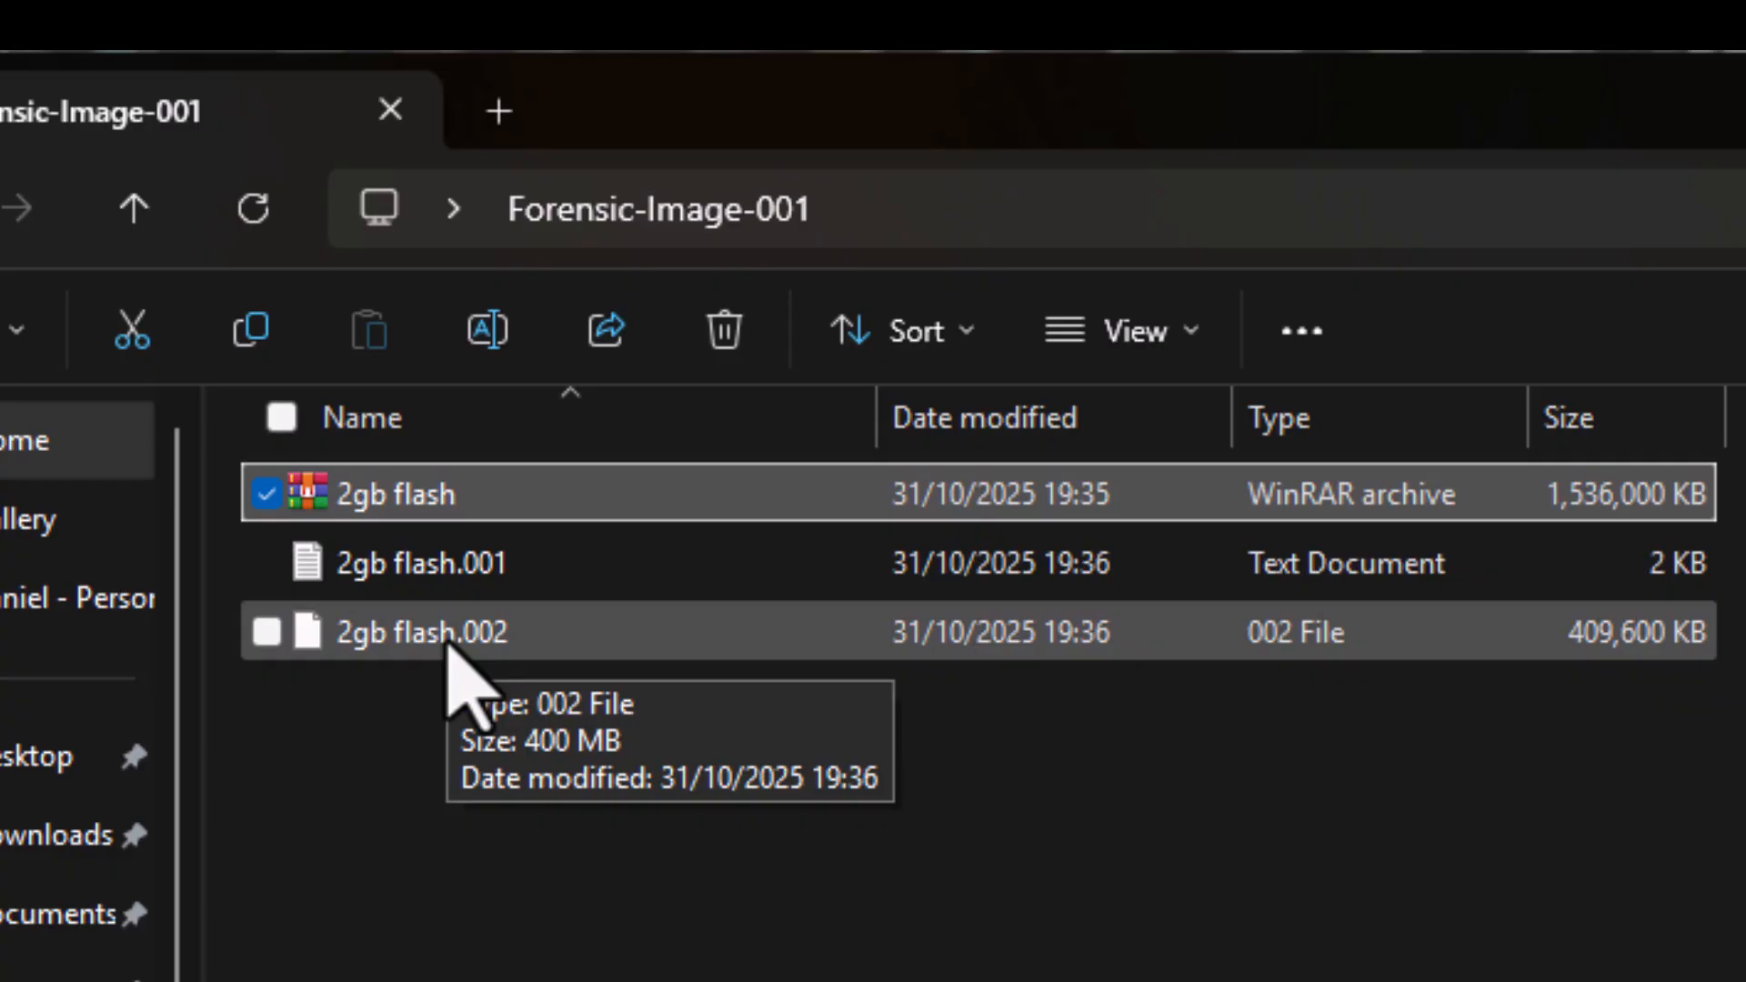
- Open the 2gb flash.001 text report and read its case information and physical drive details
left_click(439, 569)
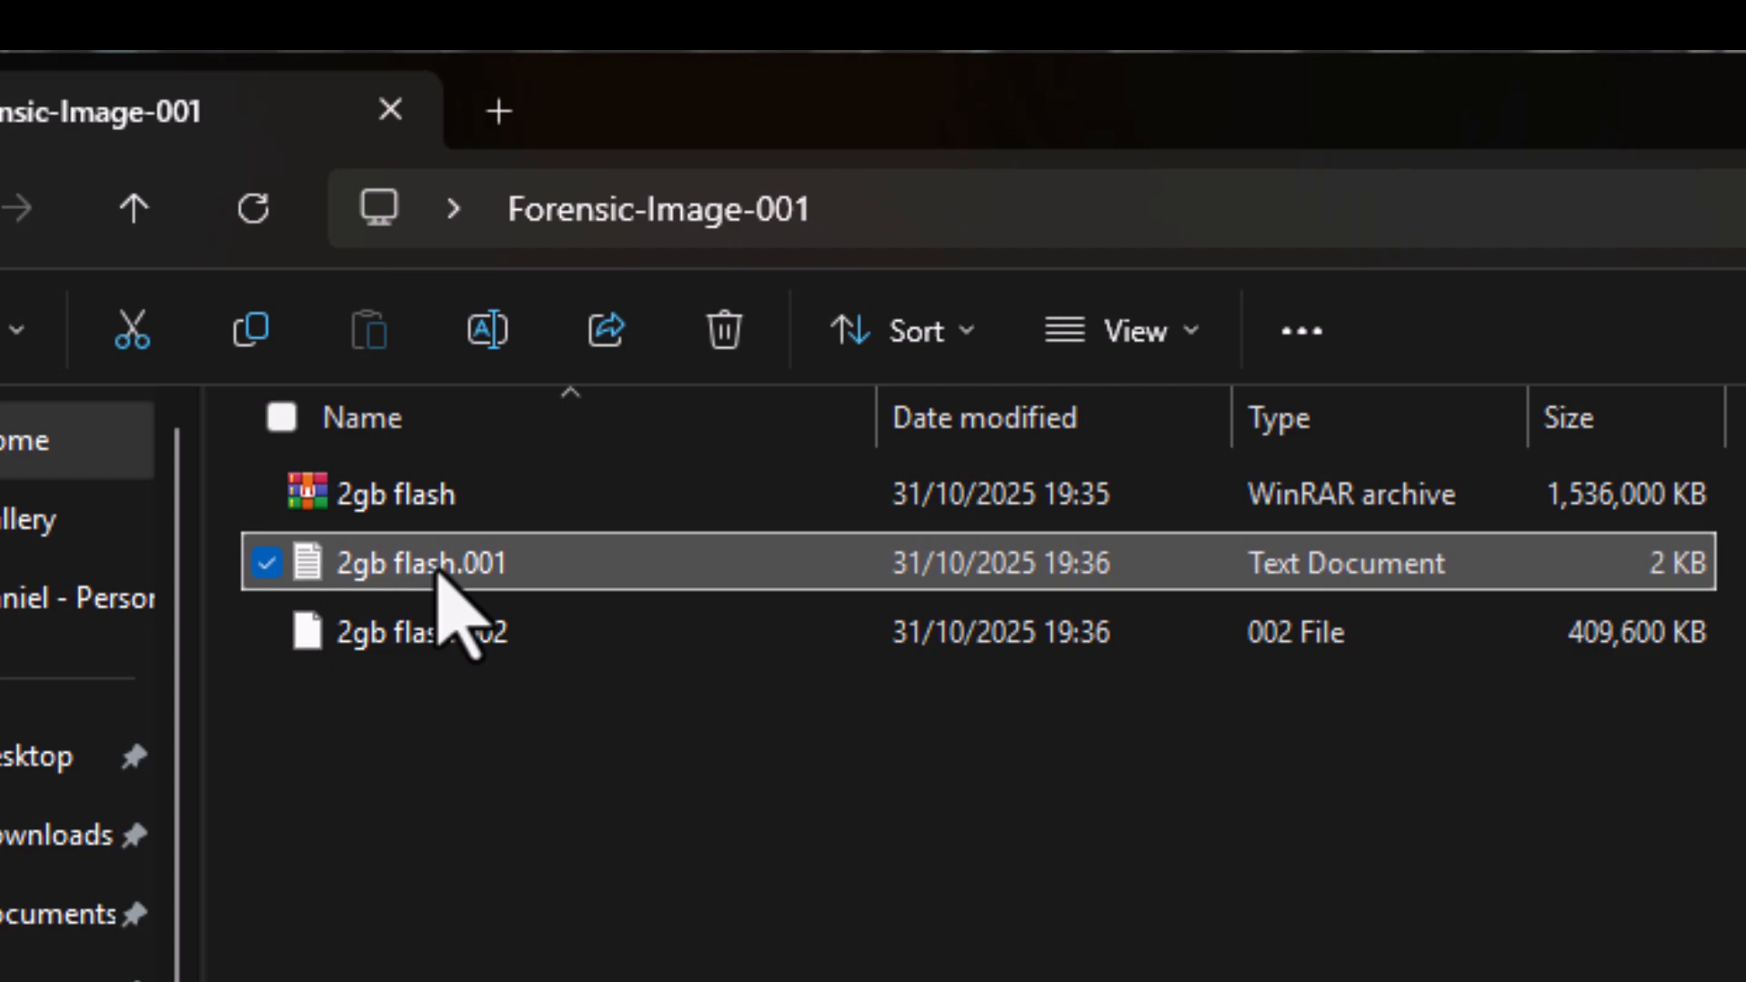
double_click(439, 573)
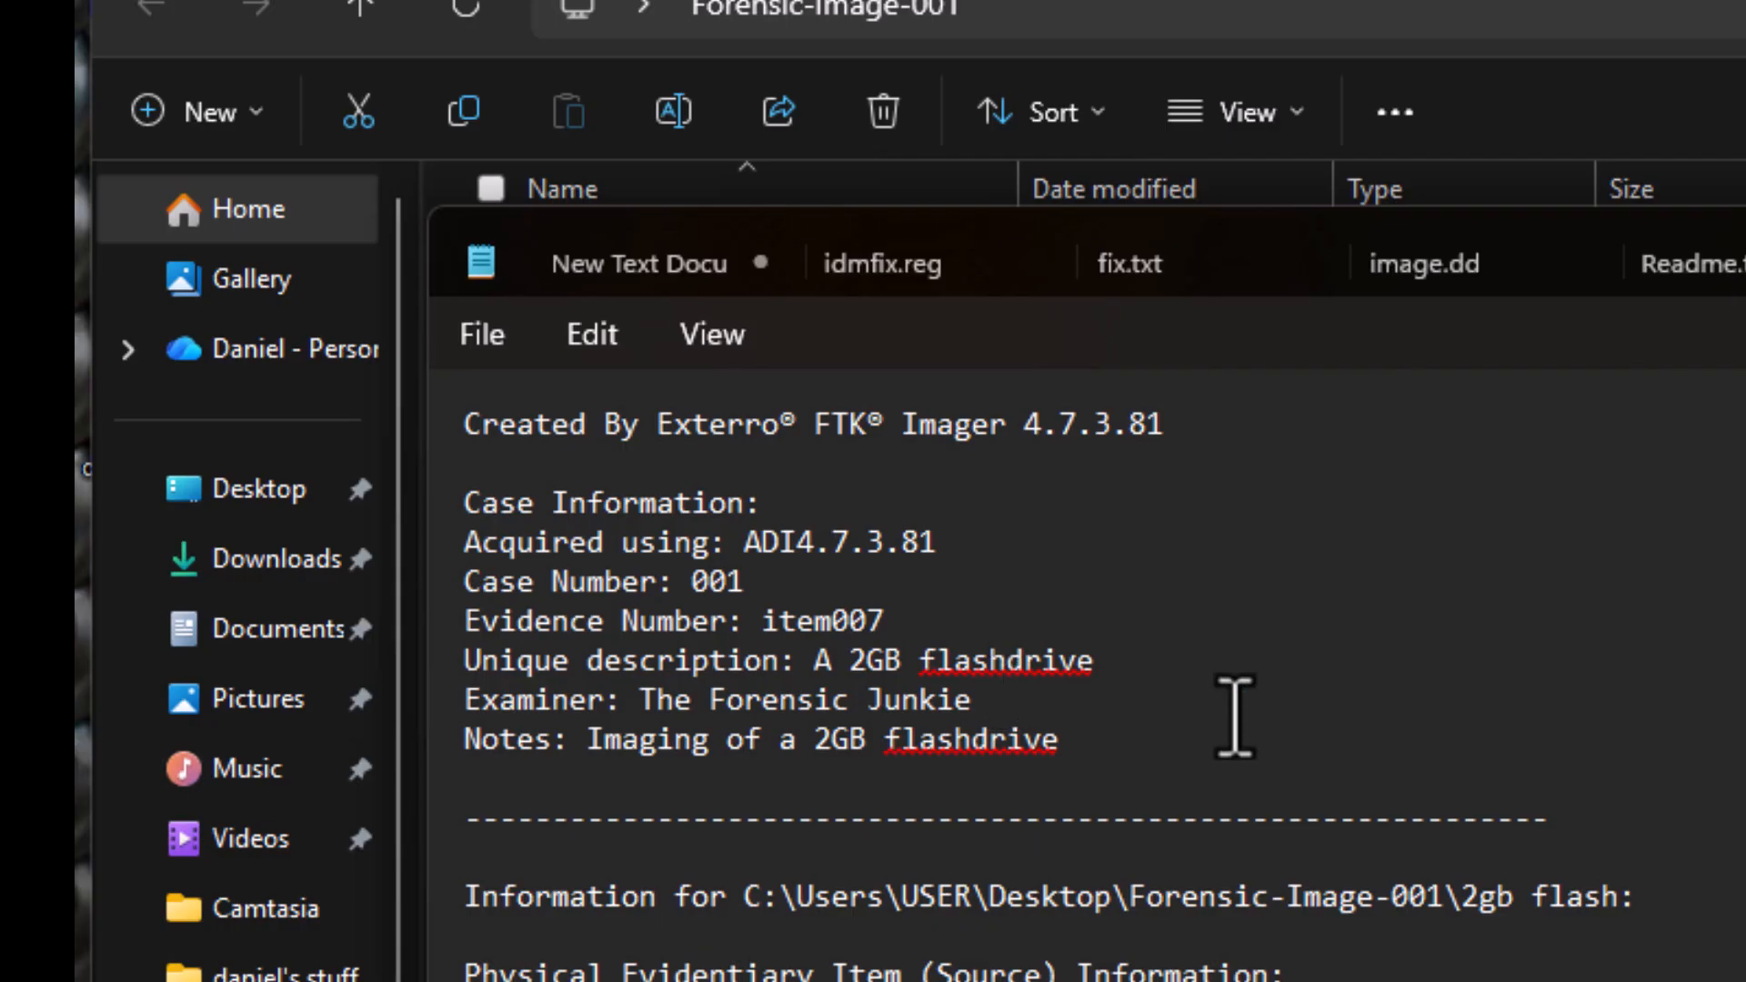
scroll(1235, 716, "down", 2)
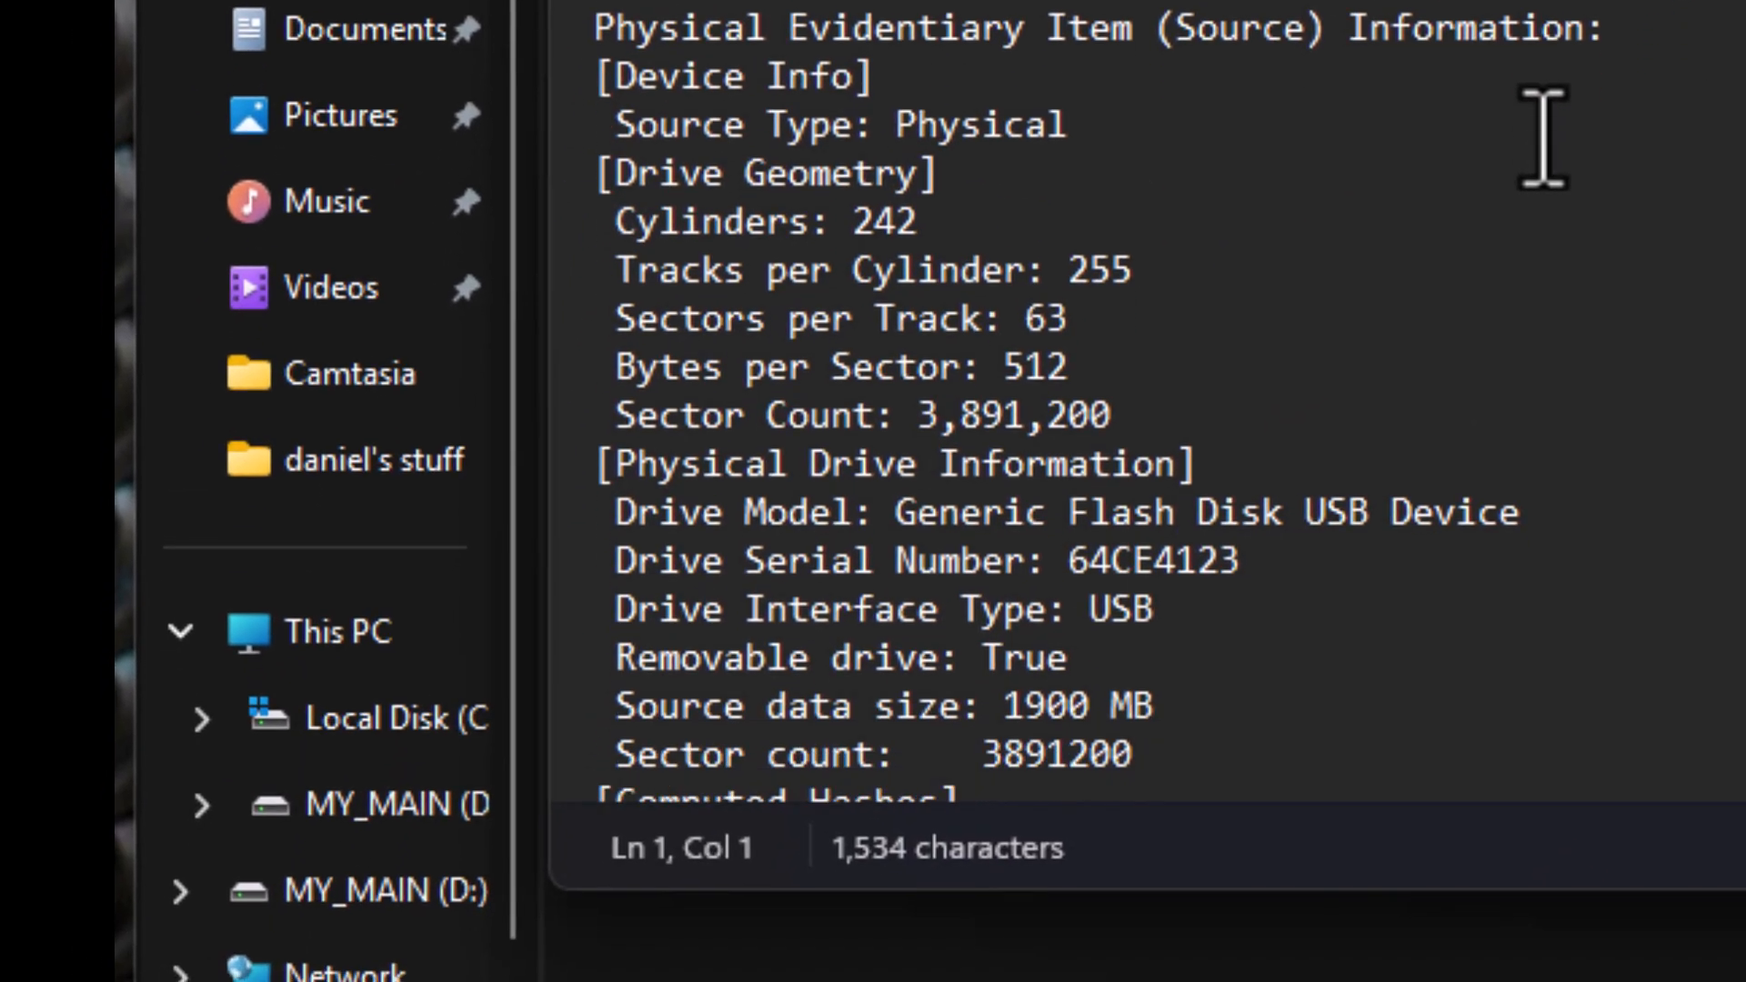
- Examine the physical drive information in the report and highlight the drive serial number value, clearing the selection after reading it
scroll(1544, 139, "down", 1)
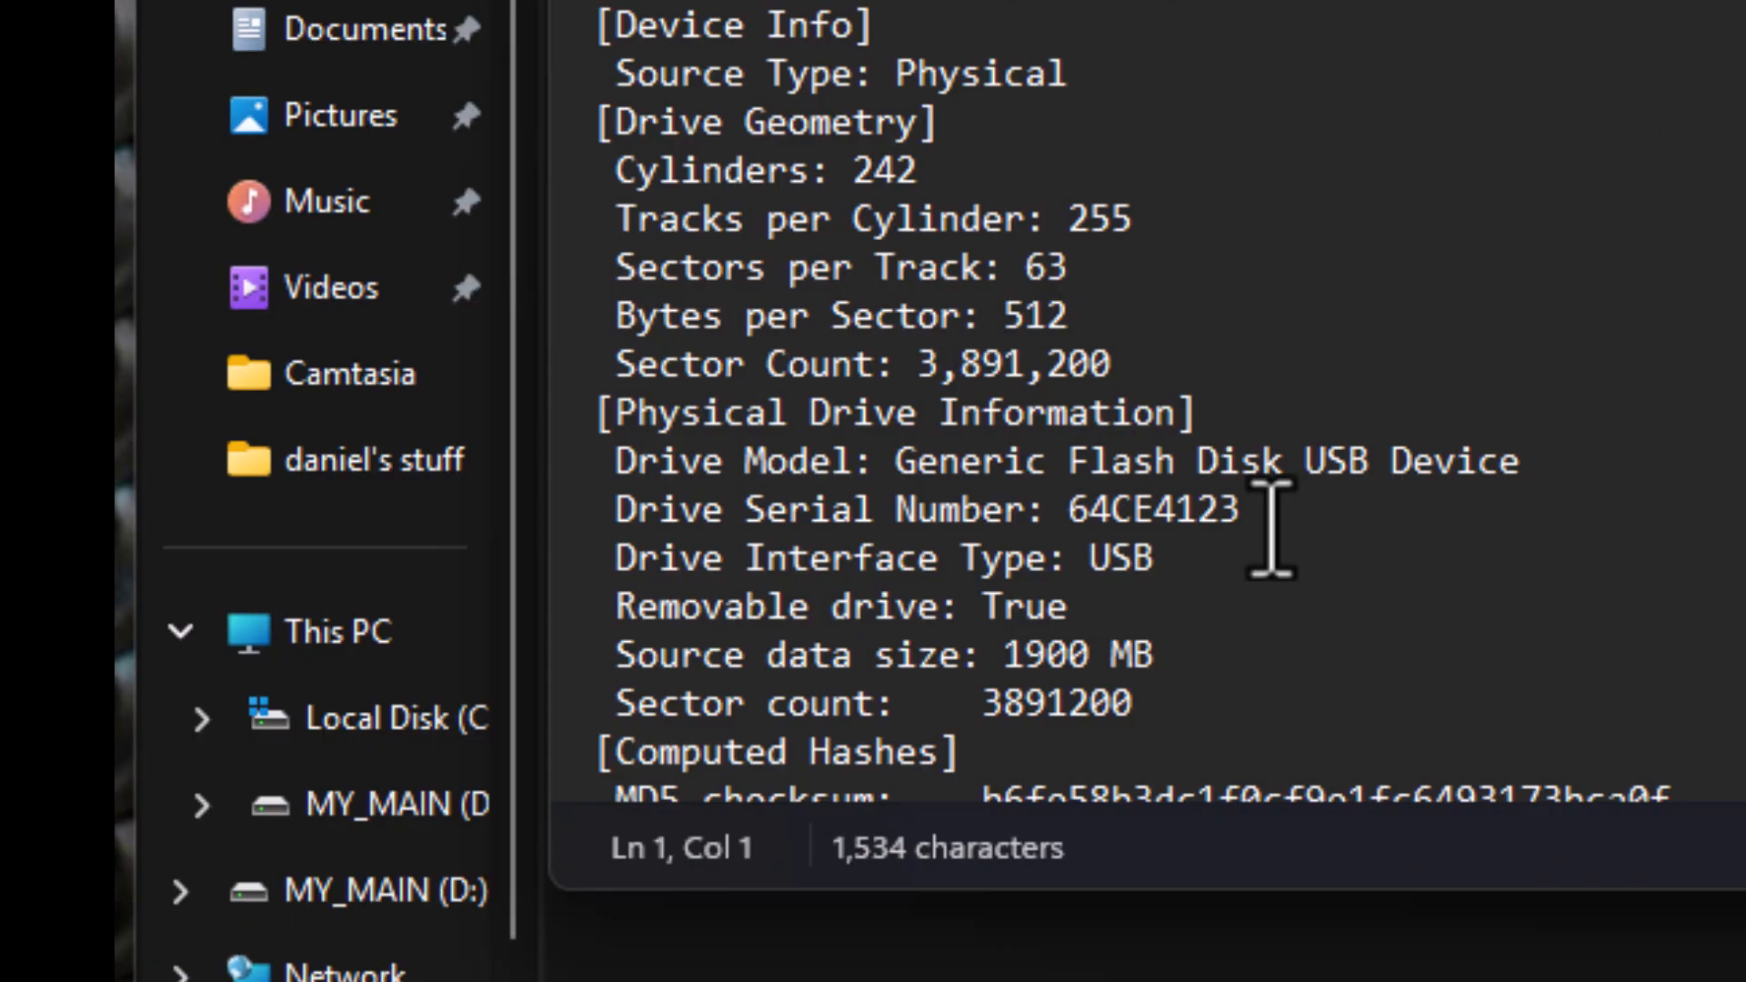
left_click(1131, 510)
left_click(1070, 510)
left_click(1238, 517, "shift")
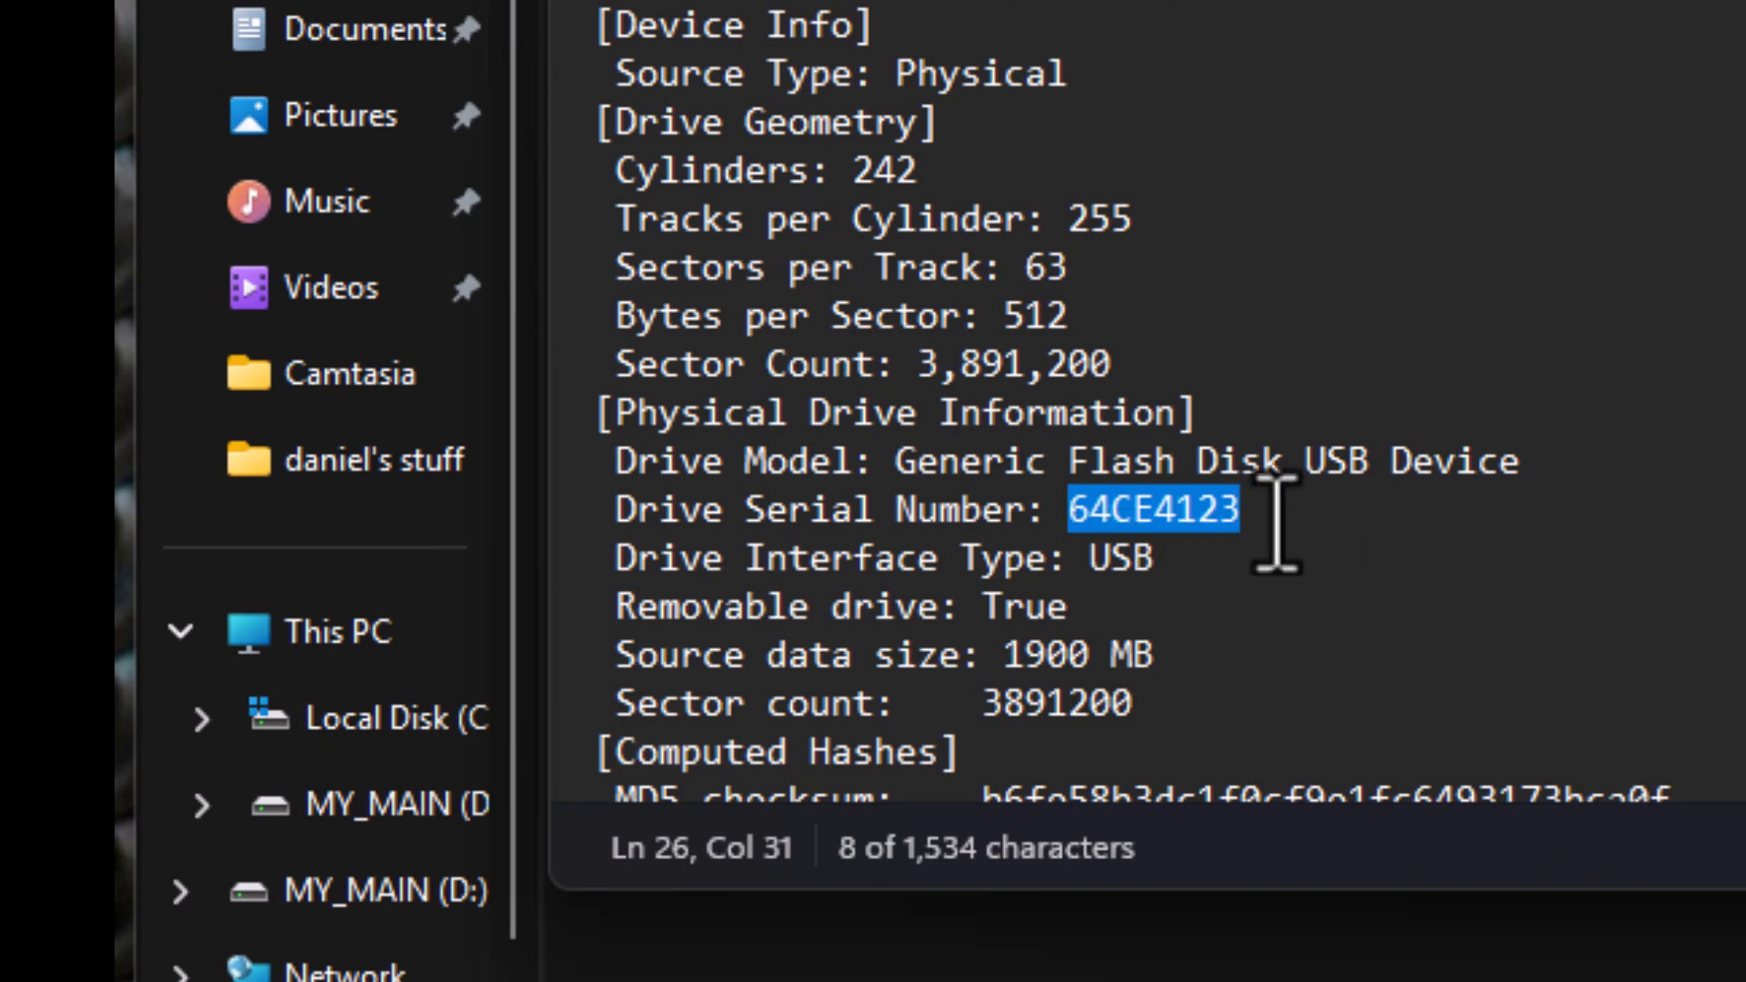
left_click(1664, 406)
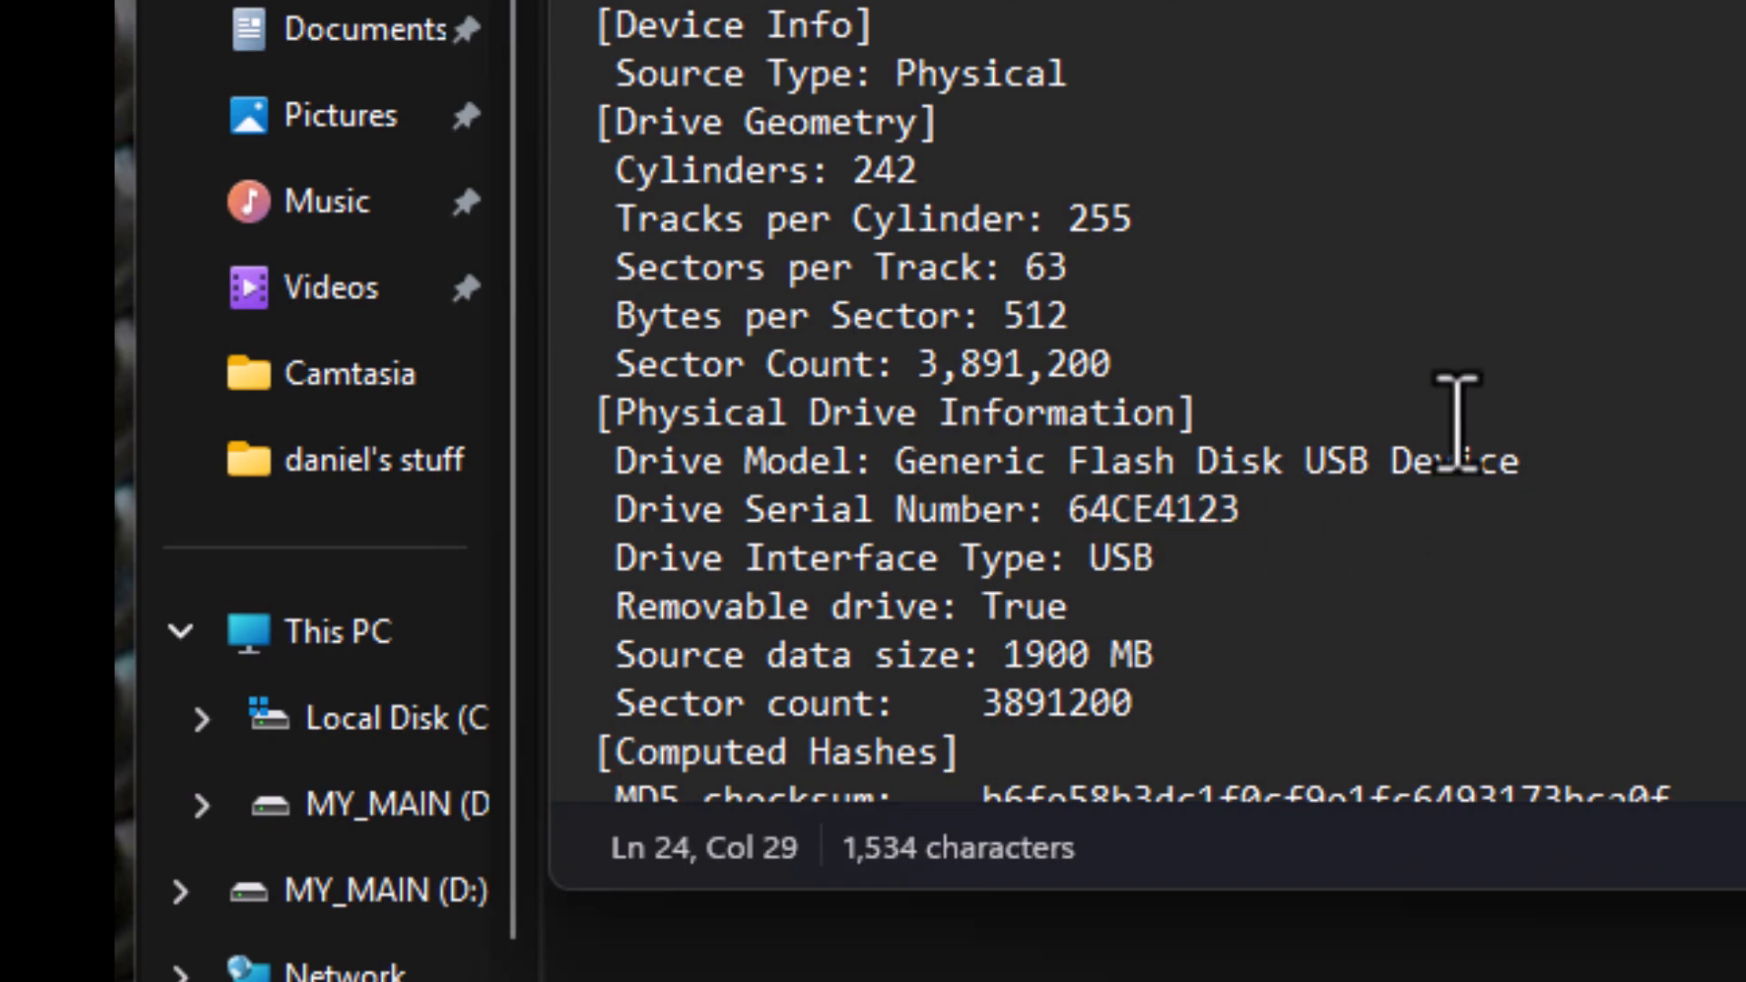
- Read the report's image information and verification results, and briefly highlight the end of the report's first line
scroll(1455, 417, "down", 1)
scroll(1457, 423, "down", 5)
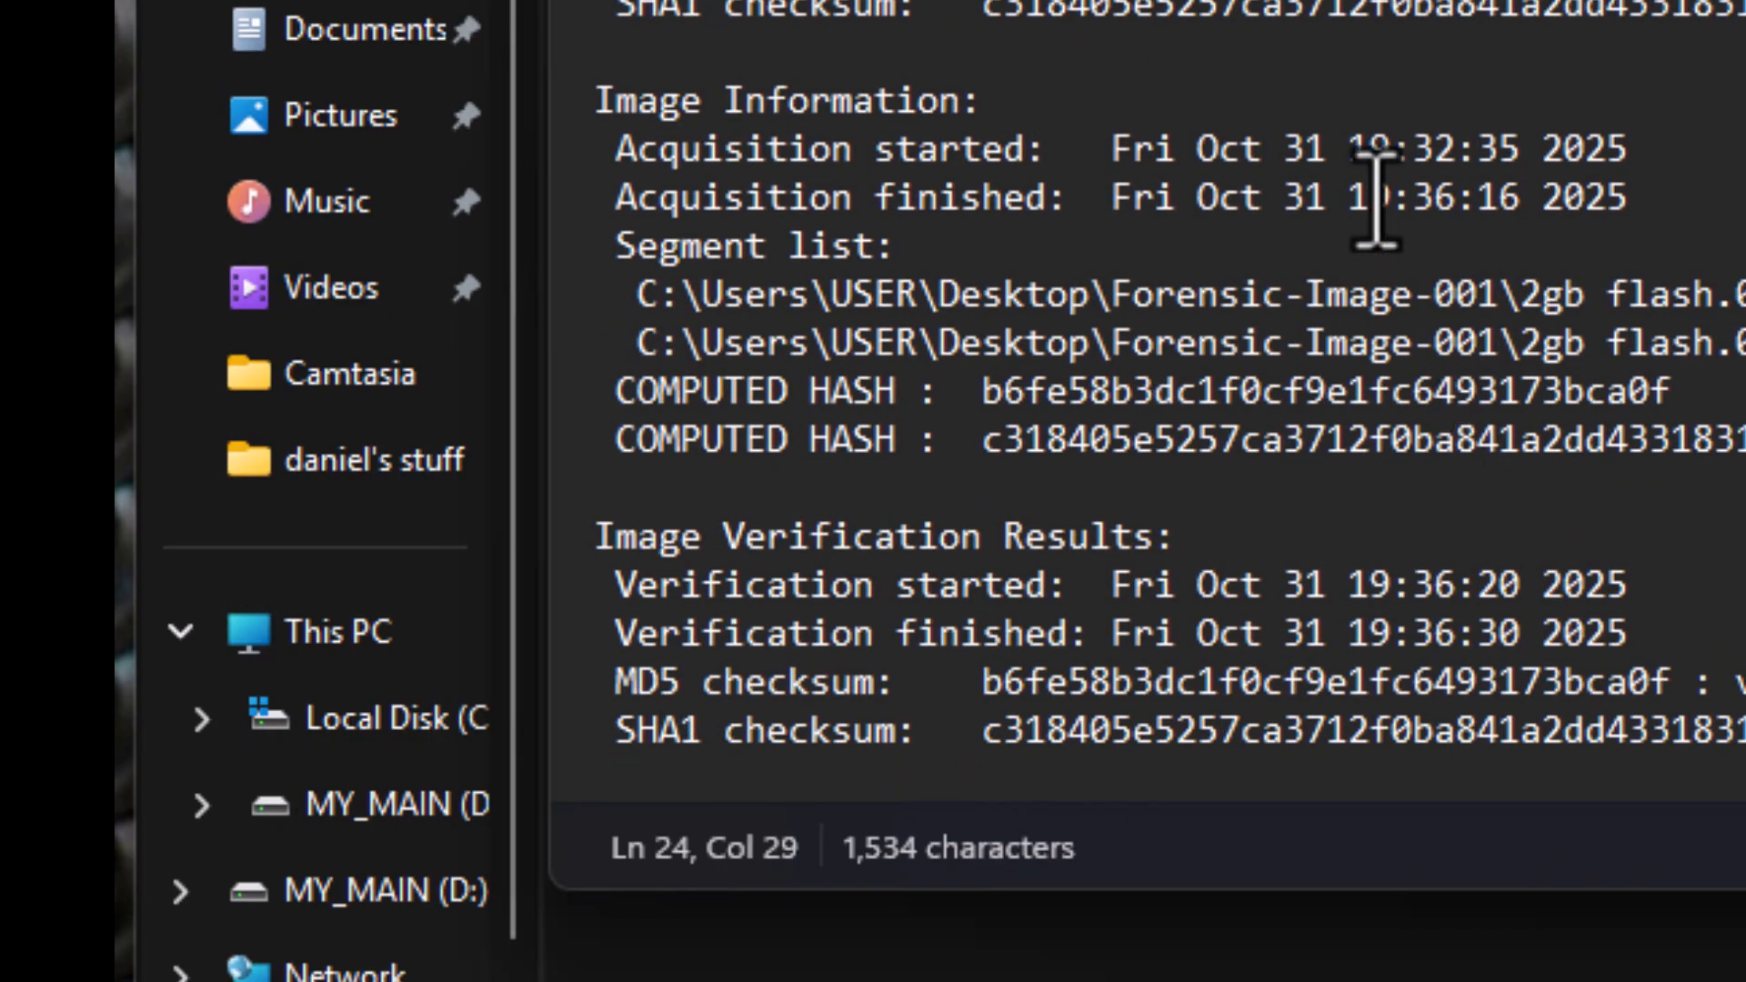
scroll(1364, 187, "up", 5)
scroll(1364, 208, "up", 4)
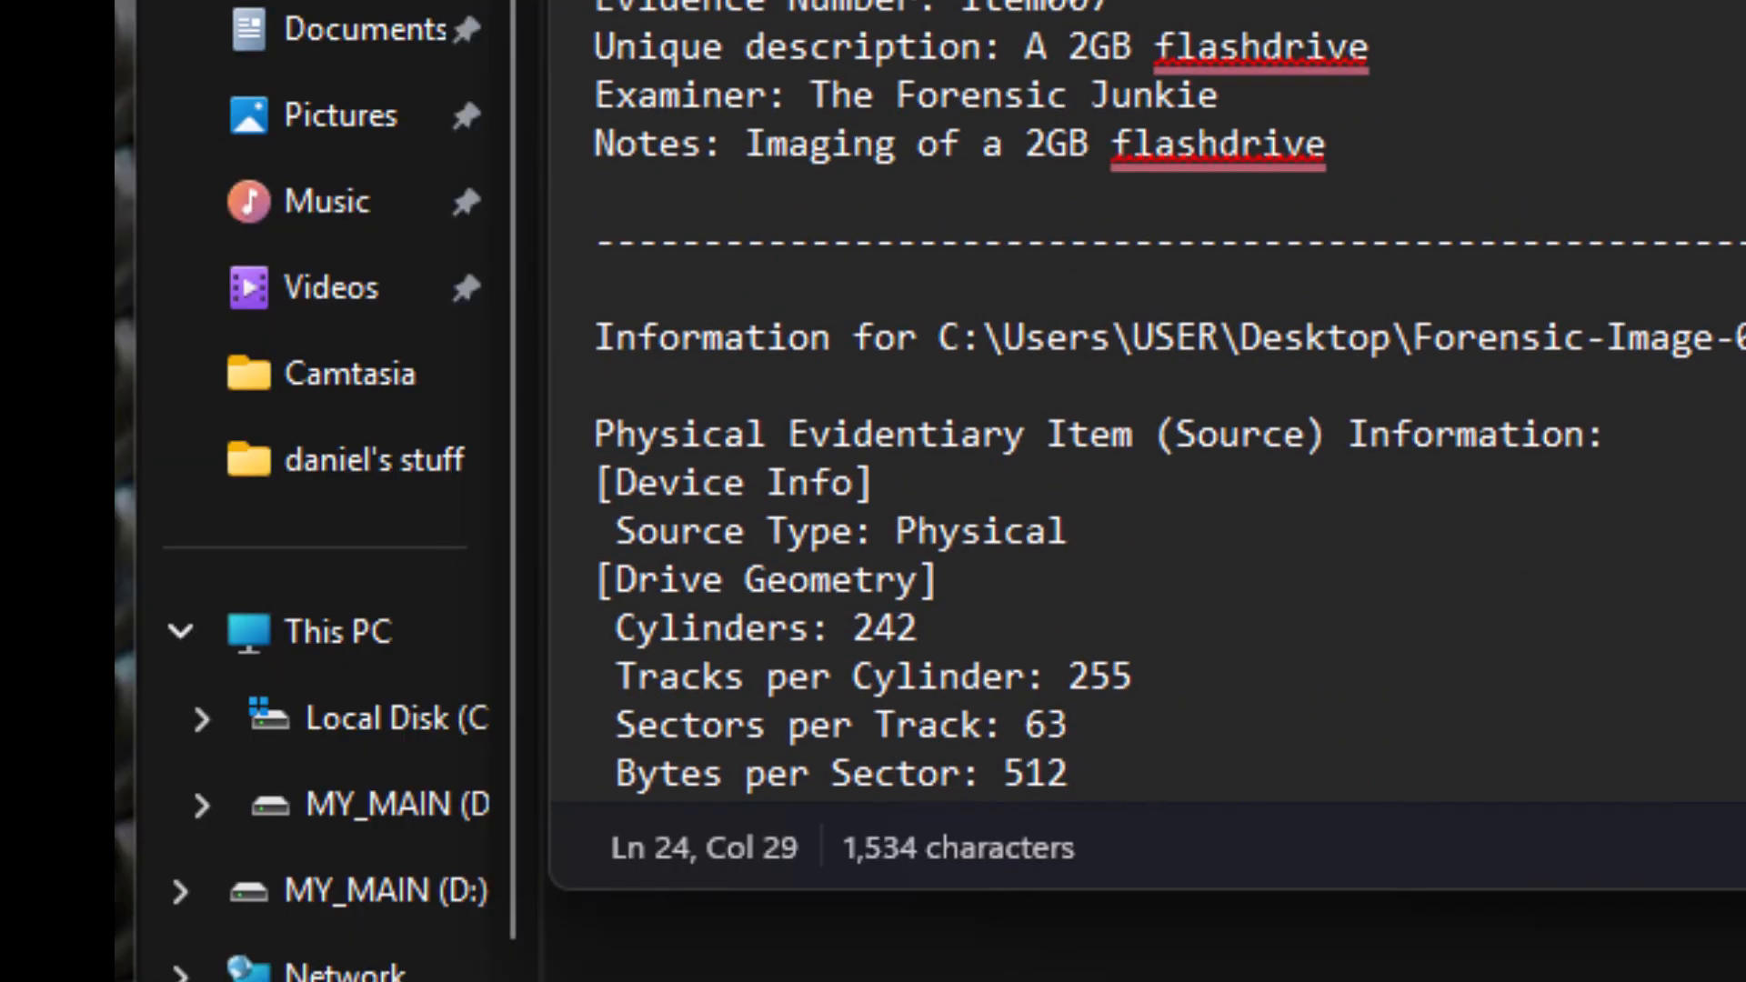
left_click_drag(1478, 0, 766, 0)
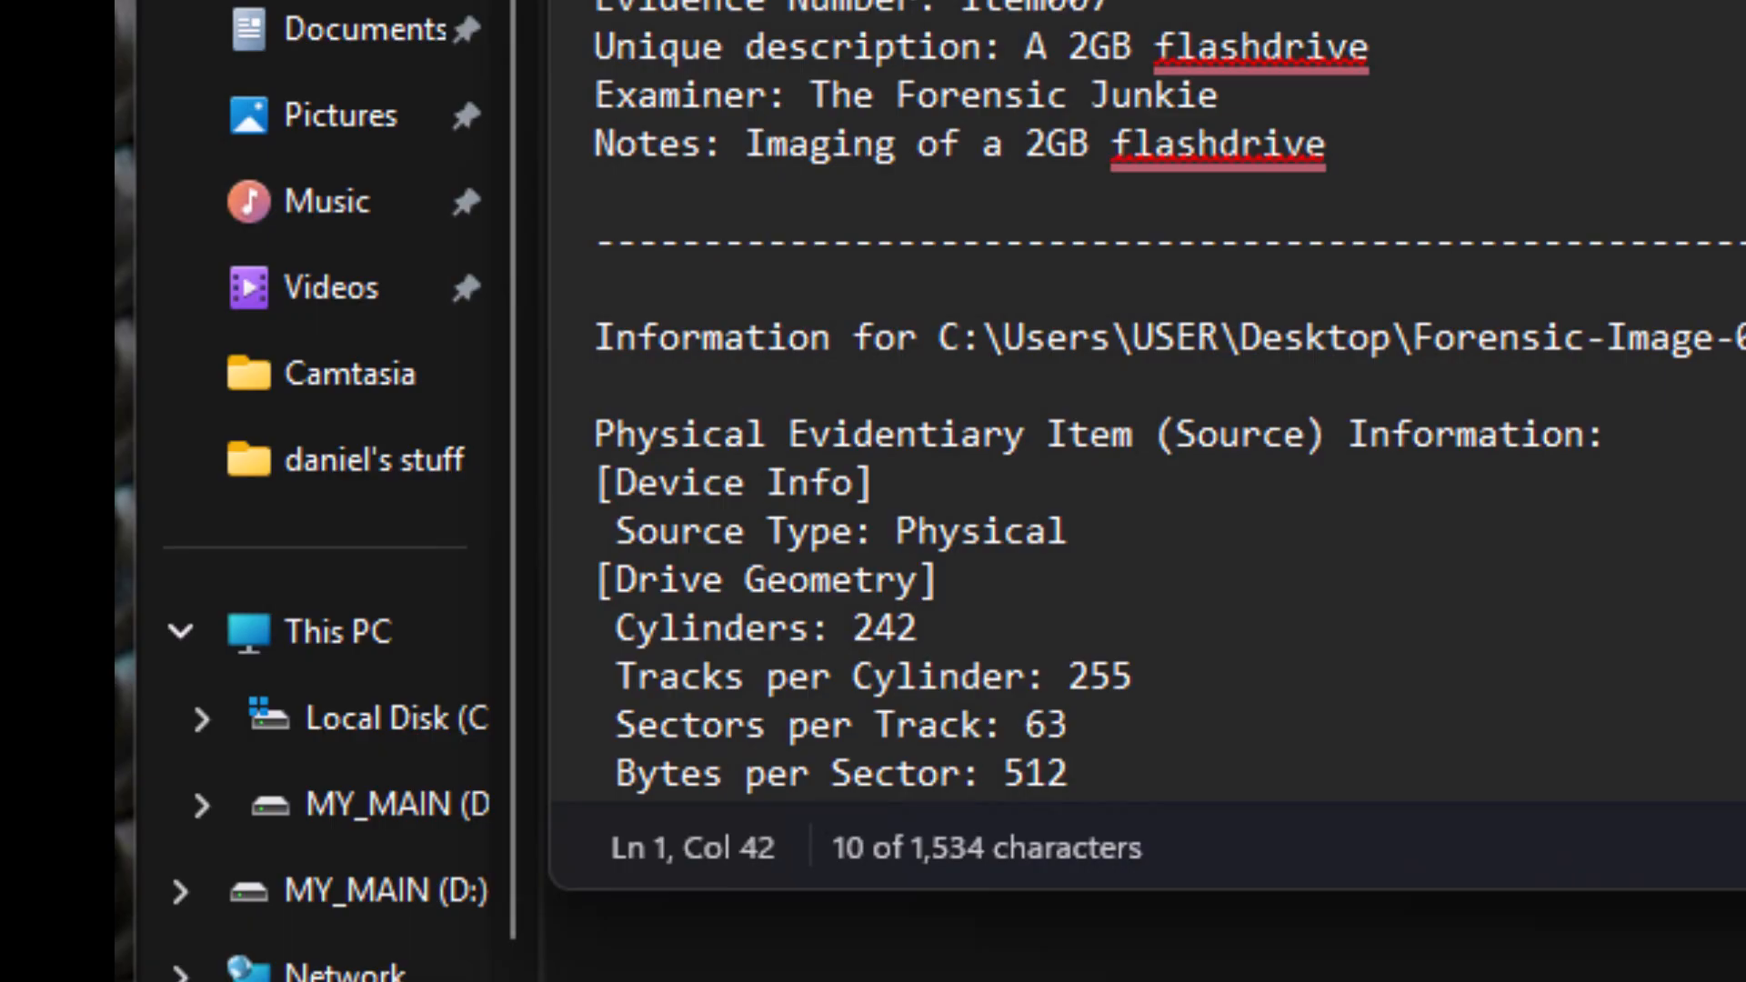
left_click(1327, 144)
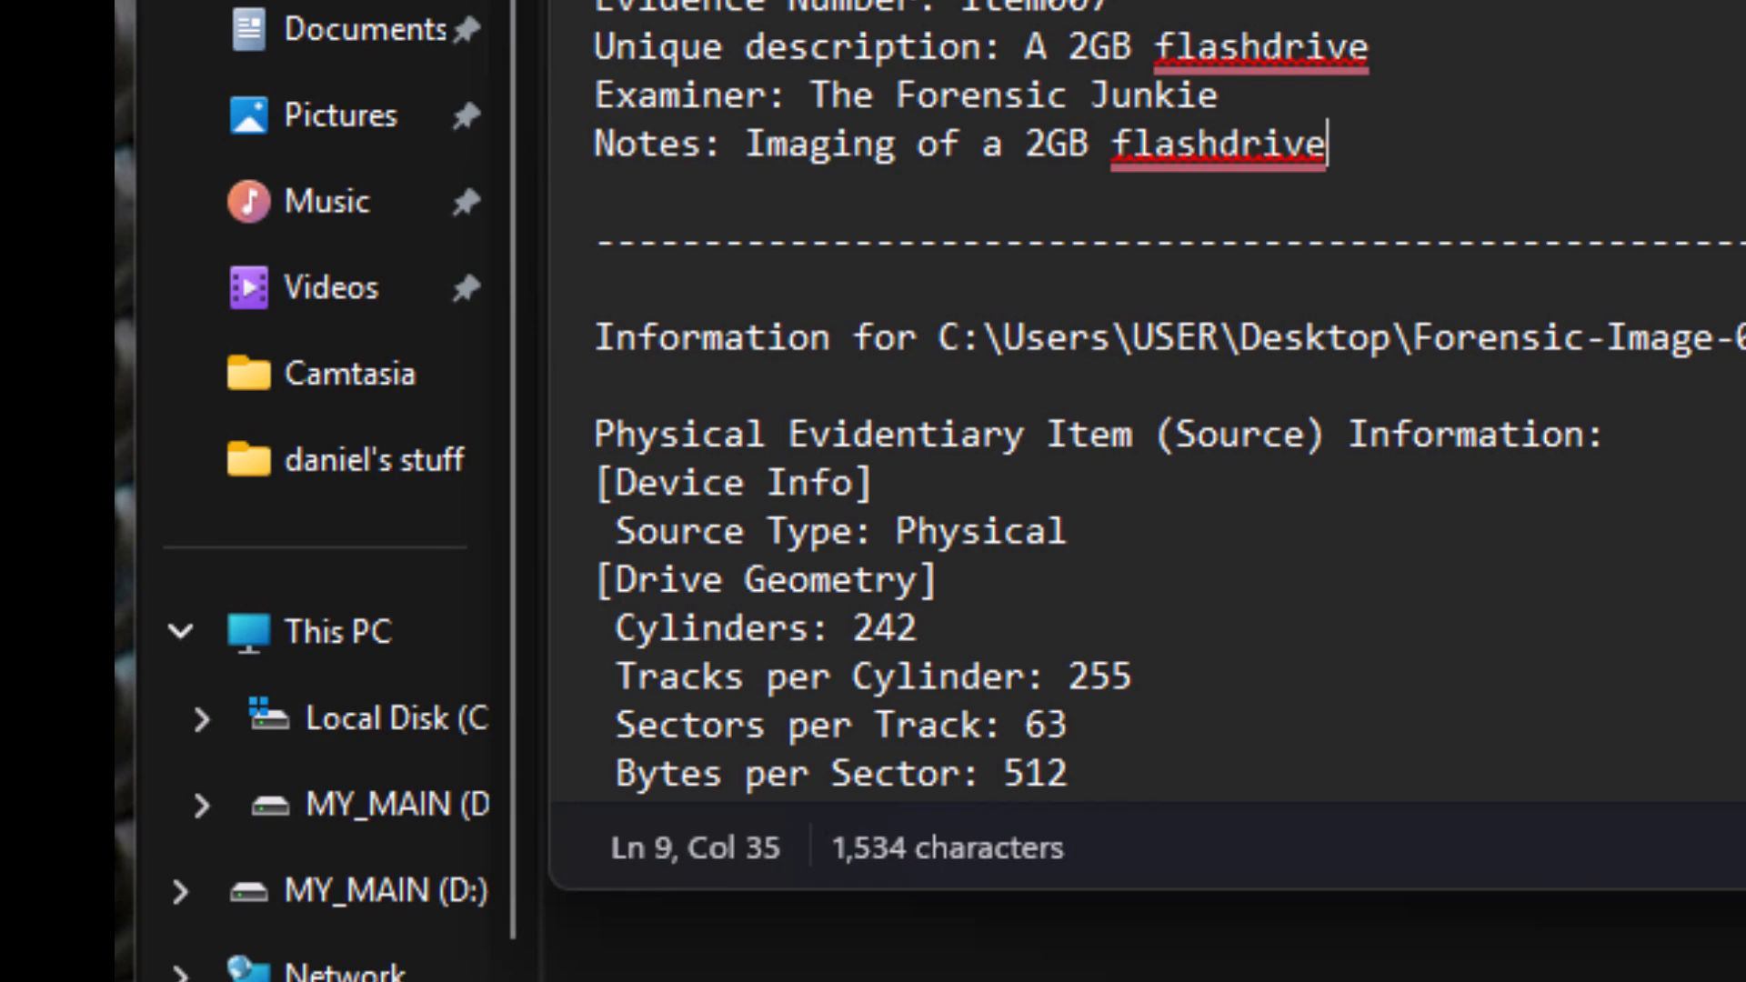